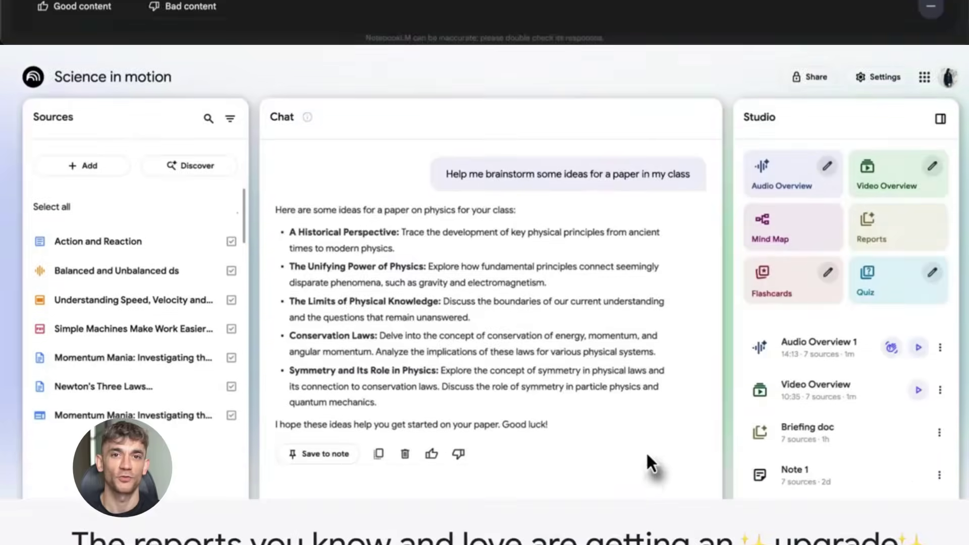
# Switch the web search to Deep Research and enter 'Latest breakthroughs in quantum physics'
pyautogui.click(823, 235)
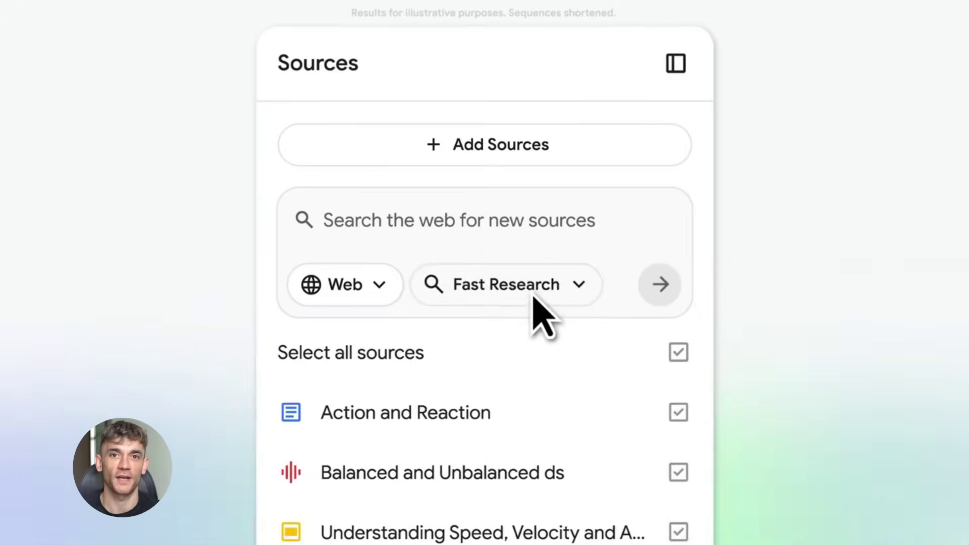
pyautogui.click(535, 298)
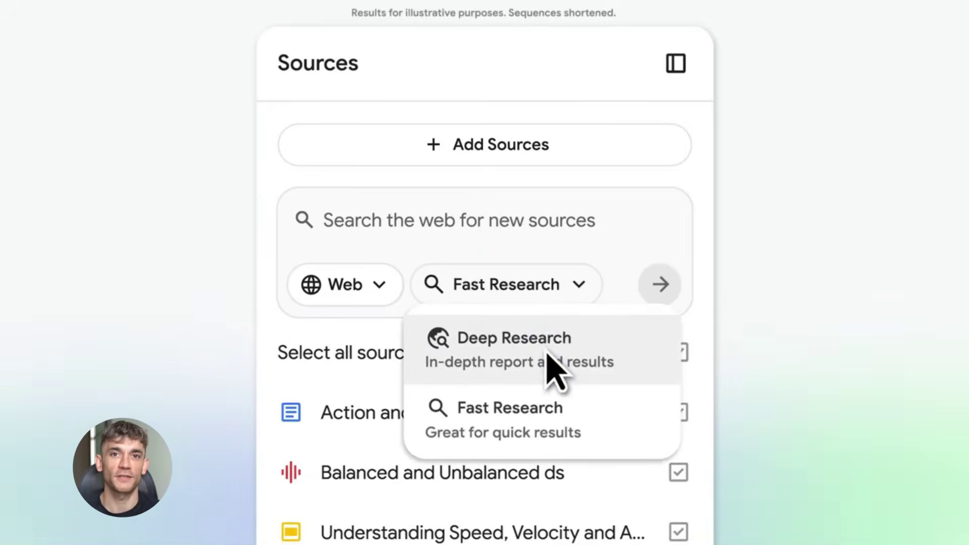
pyautogui.click(548, 354)
pyautogui.click(364, 243)
pyautogui.write('Latest breakthroughs in quantum physics')
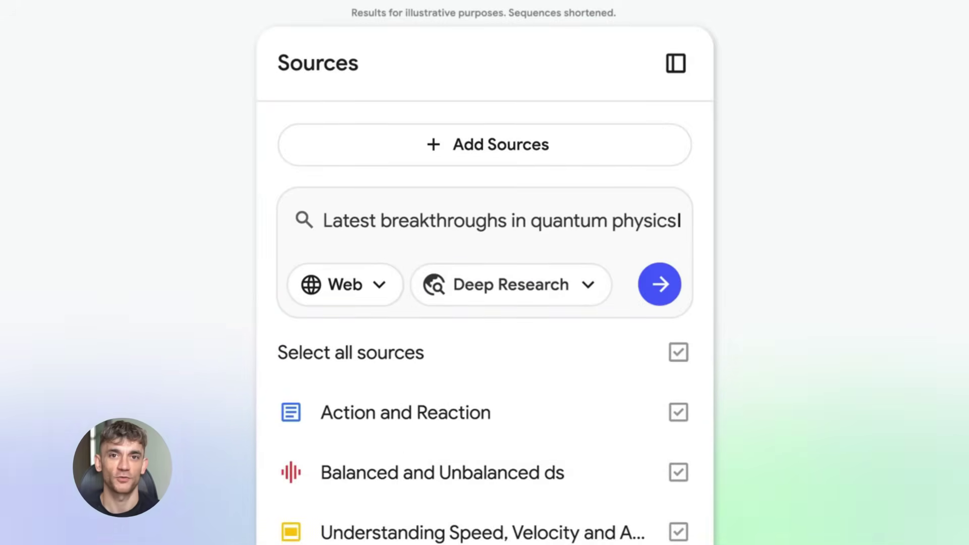
# Run the Deep Research and import its finished report with all 57 sources
pyautogui.click(659, 287)
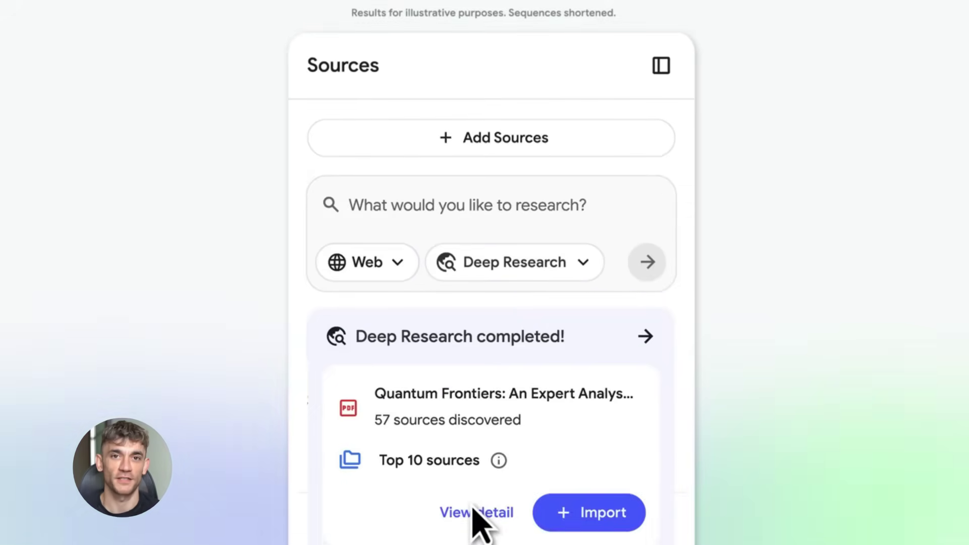
pyautogui.click(475, 509)
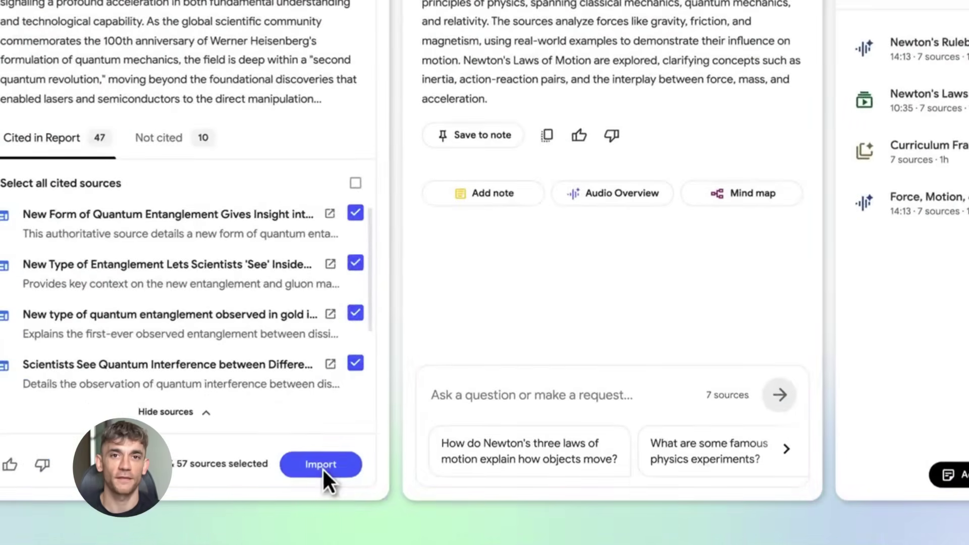
pyautogui.click(322, 466)
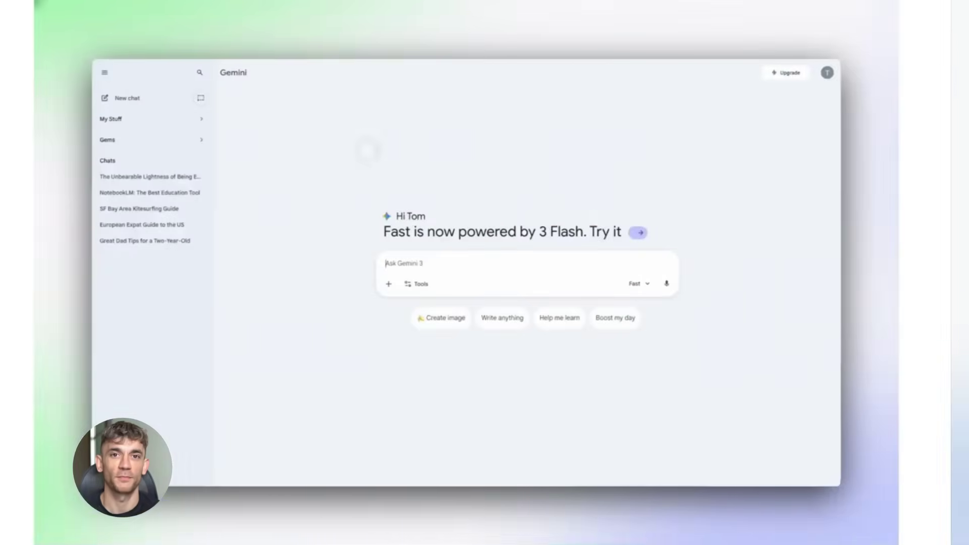
# Ask Gemini for an educational computer game idea with the school notes NotebookLM notebook attached
pyautogui.write('Come up with an educational computer game based on the notes attached')
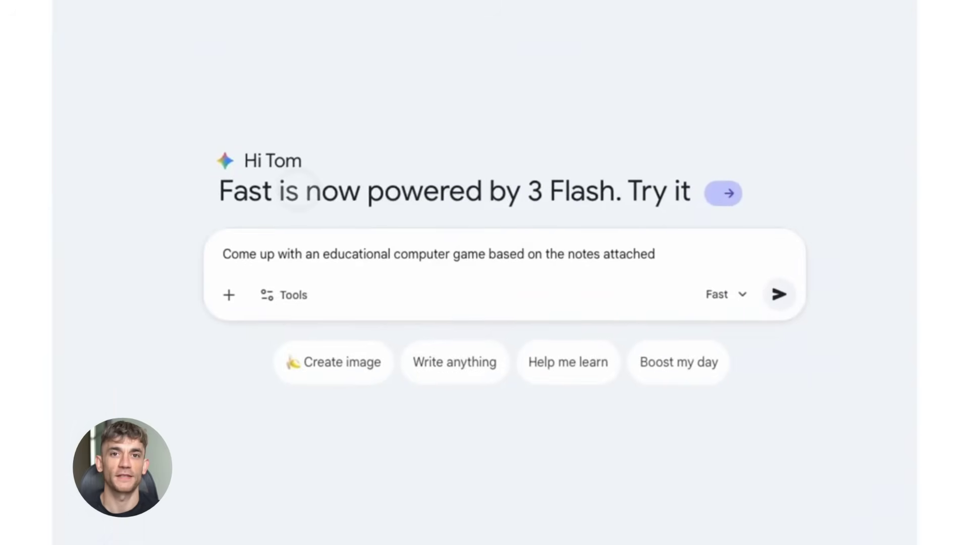
pyautogui.click(230, 294)
pyautogui.click(361, 409)
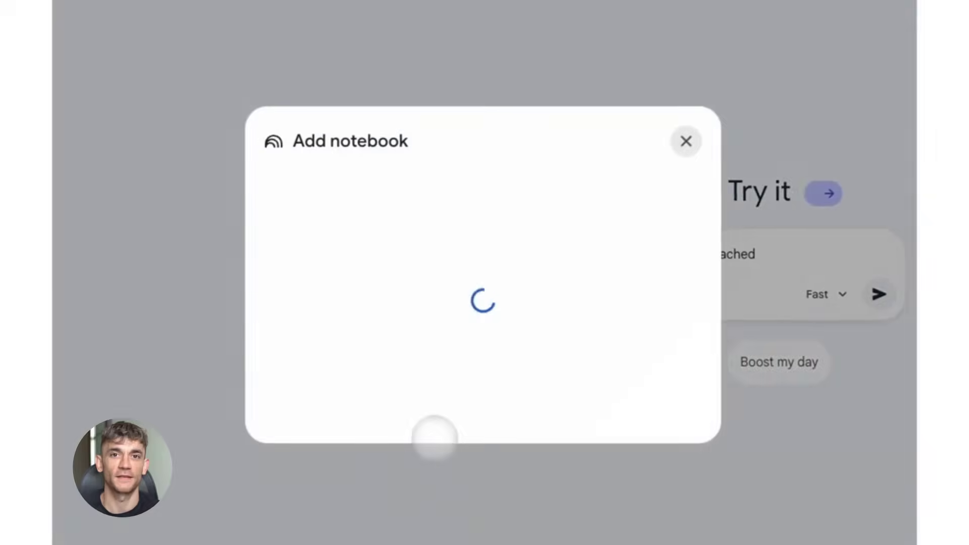
pyautogui.click(446, 171)
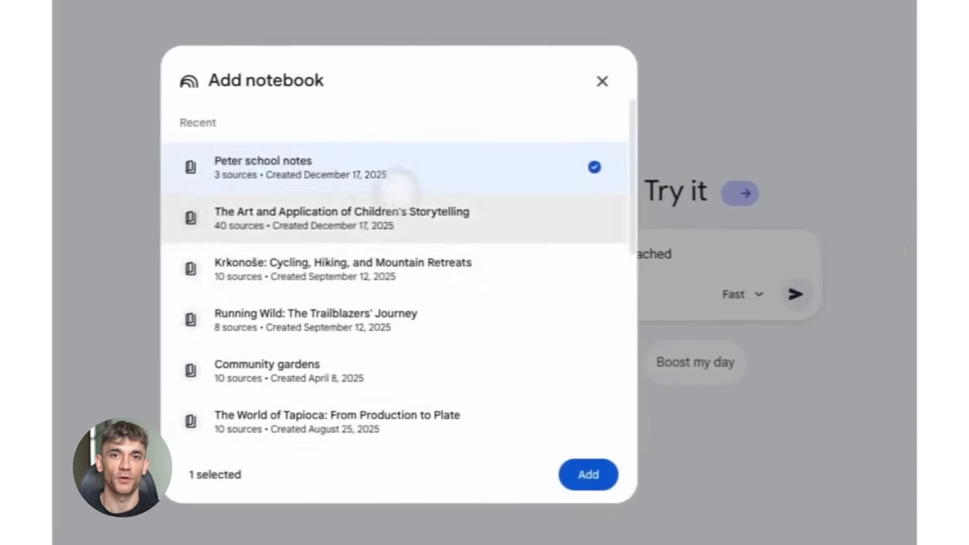
pyautogui.click(566, 475)
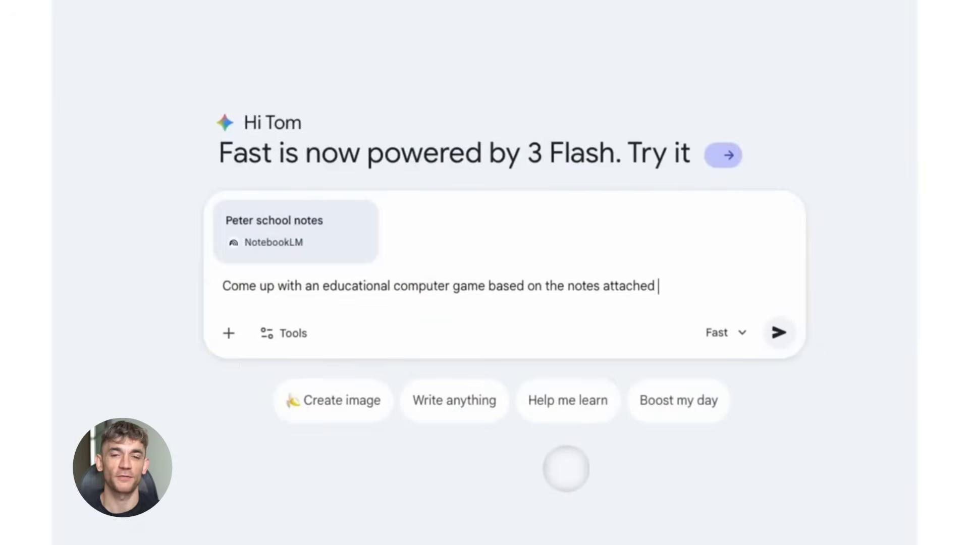
pyautogui.click(771, 334)
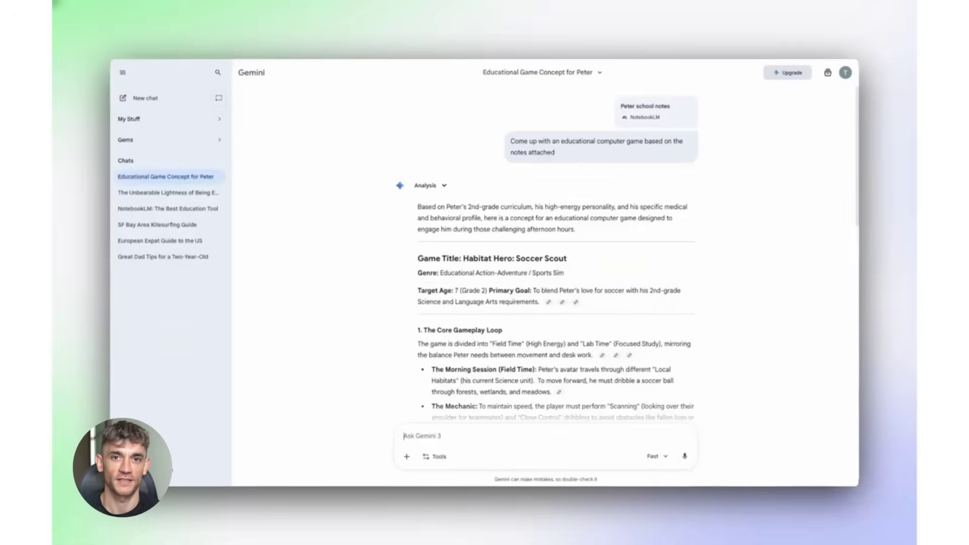
# Turn on the Canvas tool for the next prompt
pyautogui.click(435, 456)
pyautogui.click(451, 415)
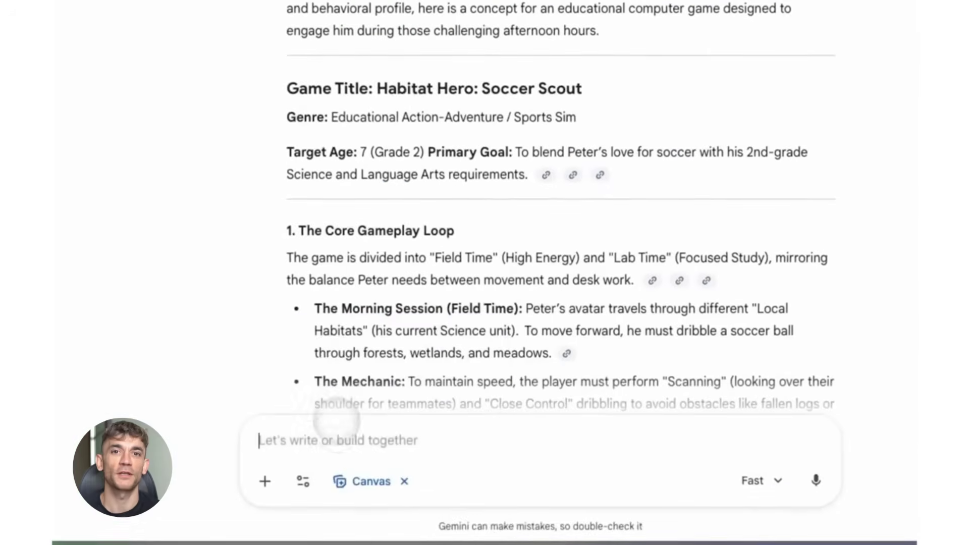
pyautogui.click(444, 438)
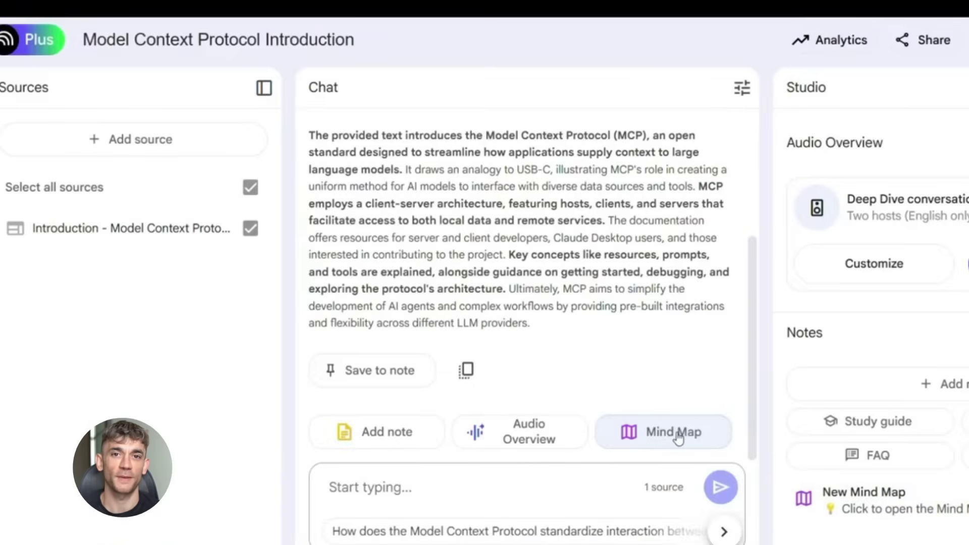
# Open the MCP mind map and expand Get Started, Why MCP?, General architecture, Development and SDKs
pyautogui.click(928, 503)
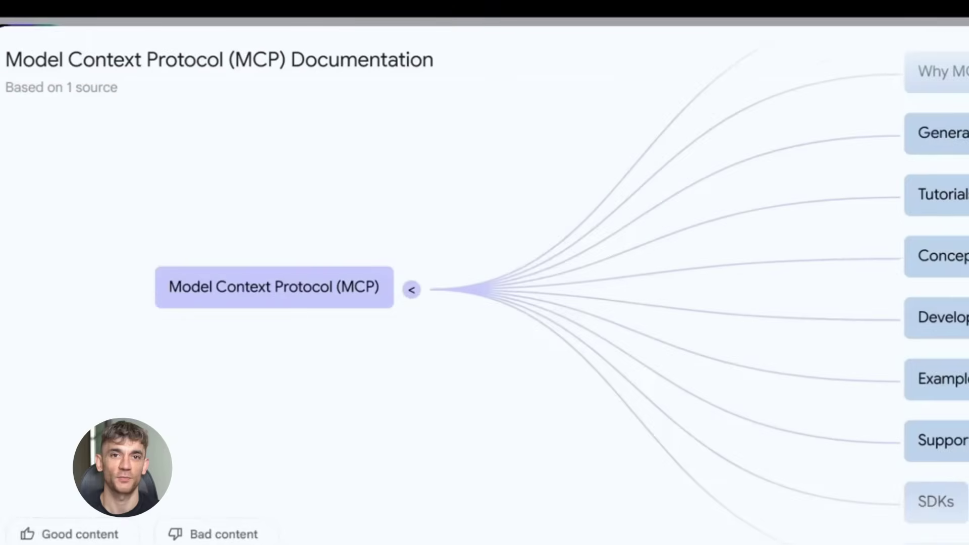
pyautogui.click(563, 99)
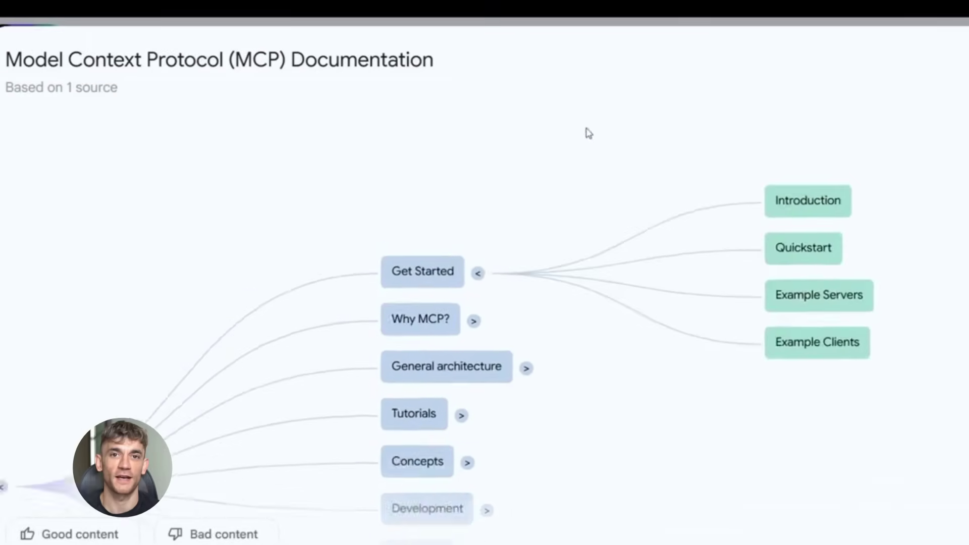
pyautogui.click(461, 348)
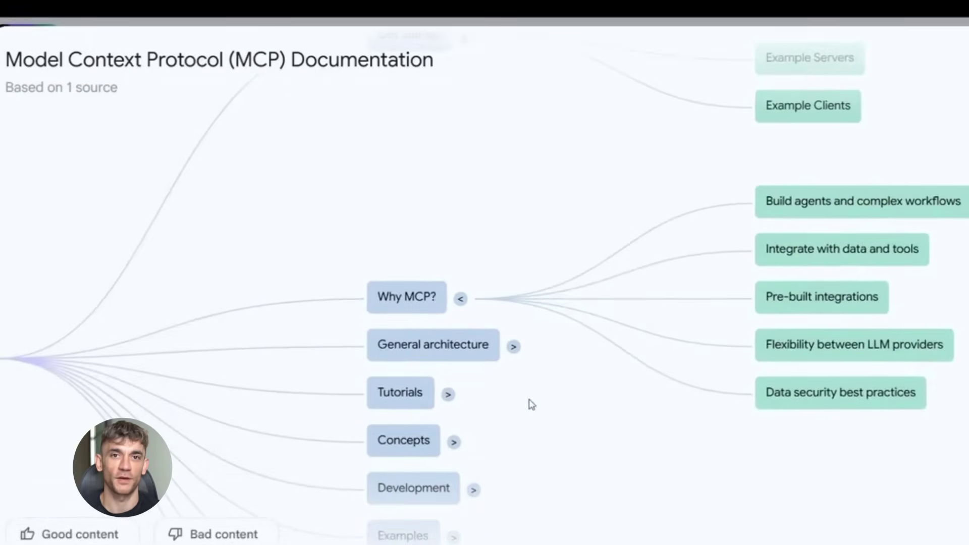
pyautogui.click(514, 347)
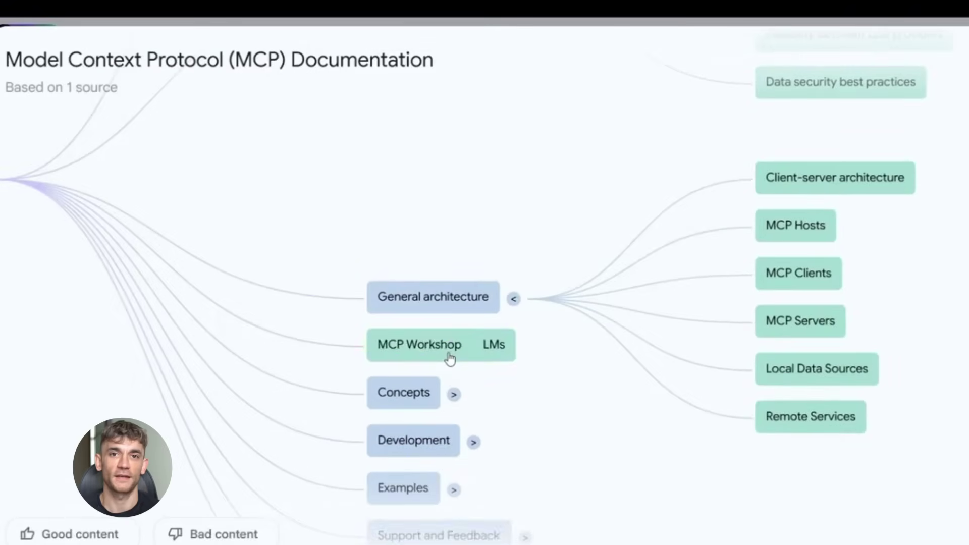
pyautogui.click(475, 396)
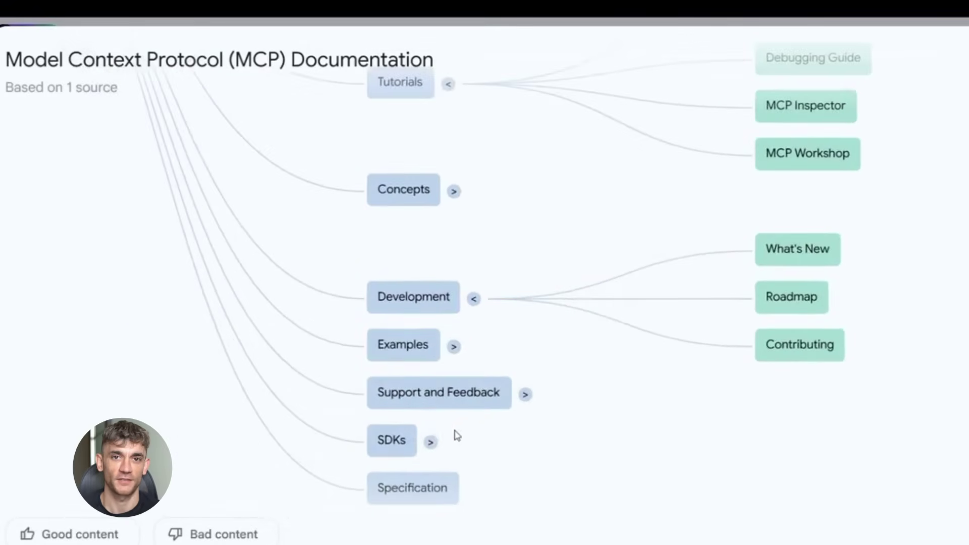
pyautogui.click(432, 445)
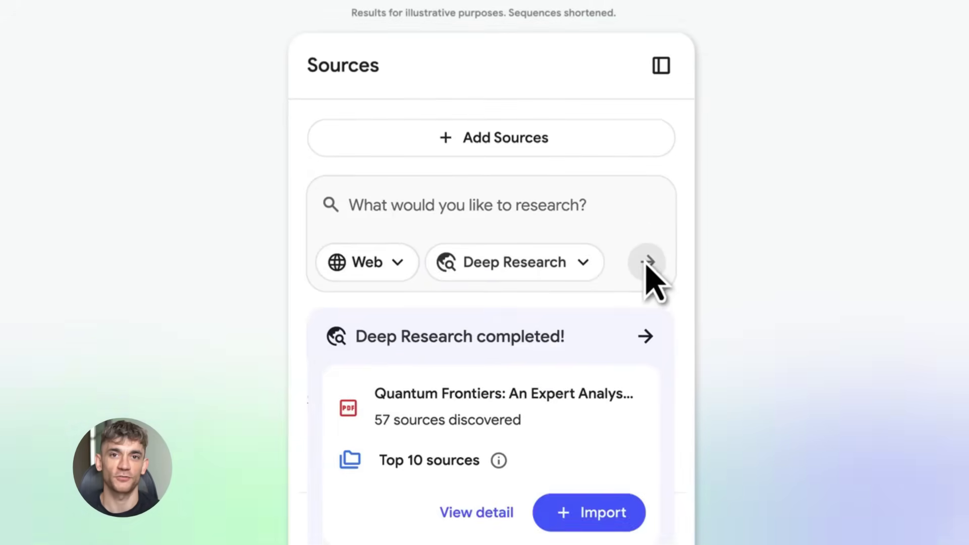
# Open the completed upcoming-AI-models research report and scroll through its executive summary
pyautogui.click(476, 512)
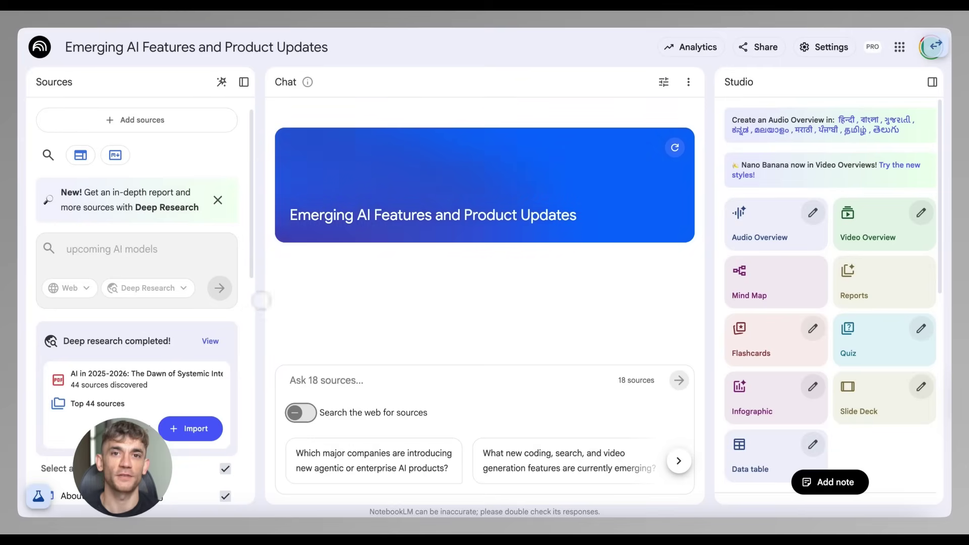
pyautogui.click(211, 340)
pyautogui.scroll(-1, 200, 228)
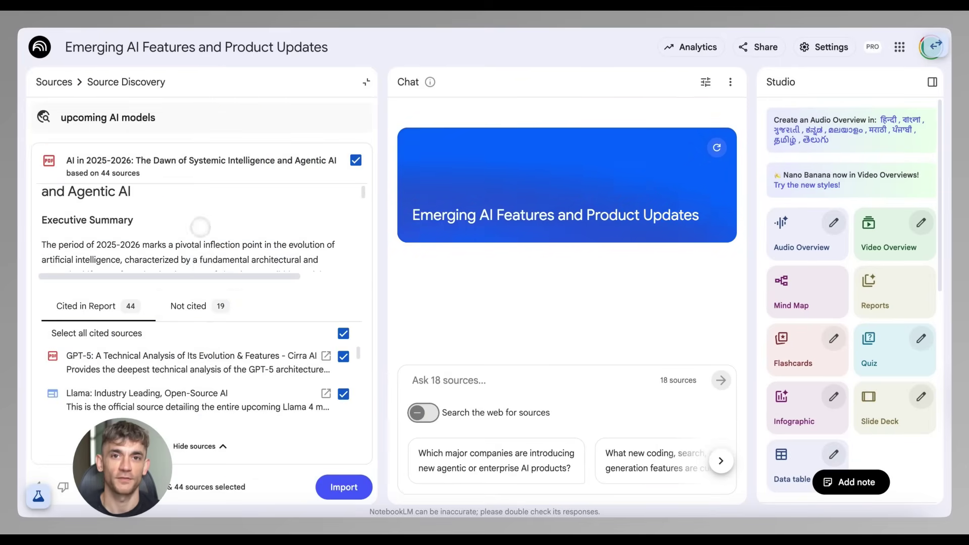
pyautogui.scroll(-10, 204, 260)
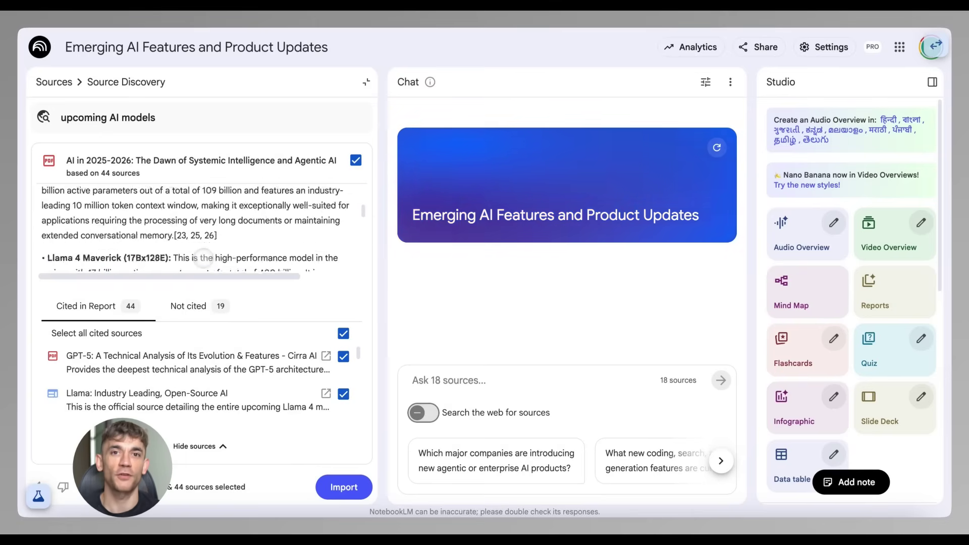
pyautogui.scroll(-10, 203, 260)
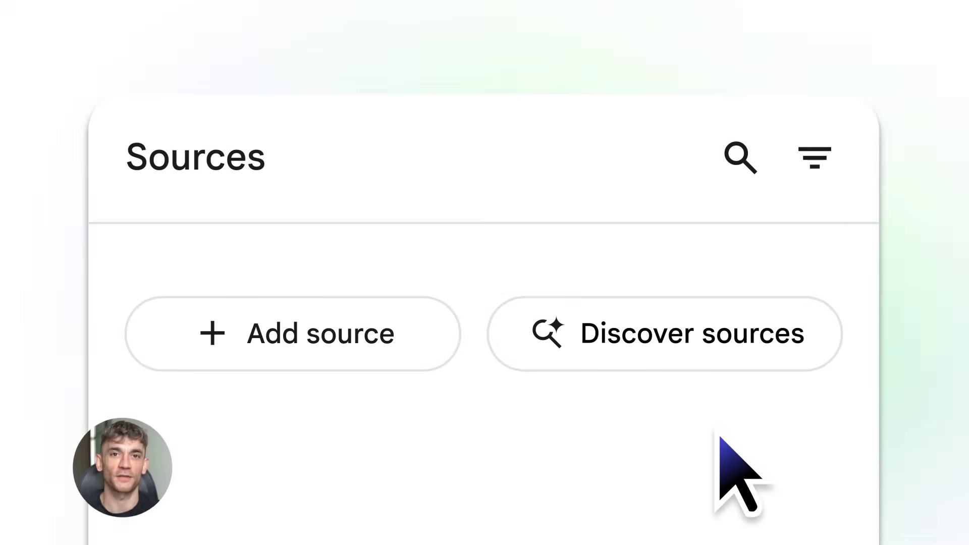
# Discover sources on the surrealist art movement, excluding A Study of Surrealism and another Surrealism source
pyautogui.click(687, 367)
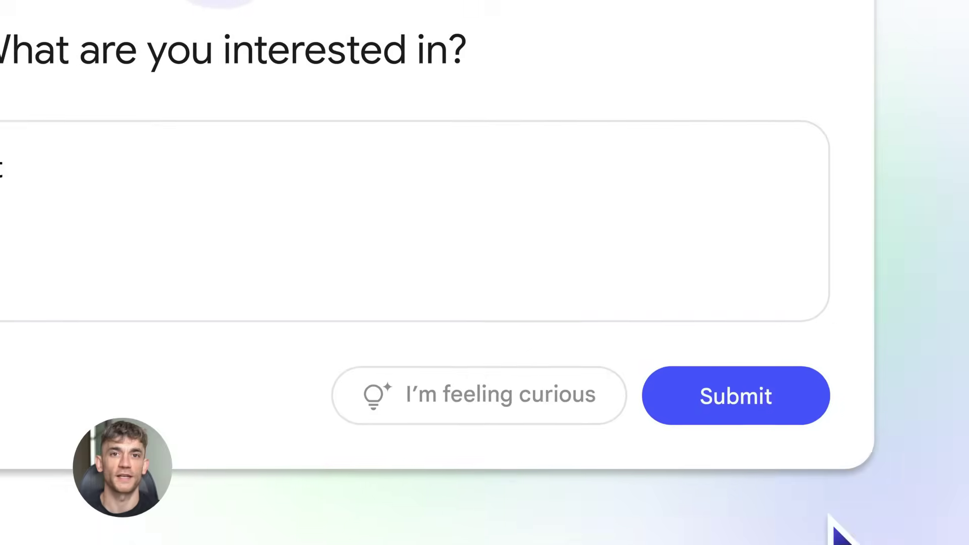
pyautogui.click(792, 392)
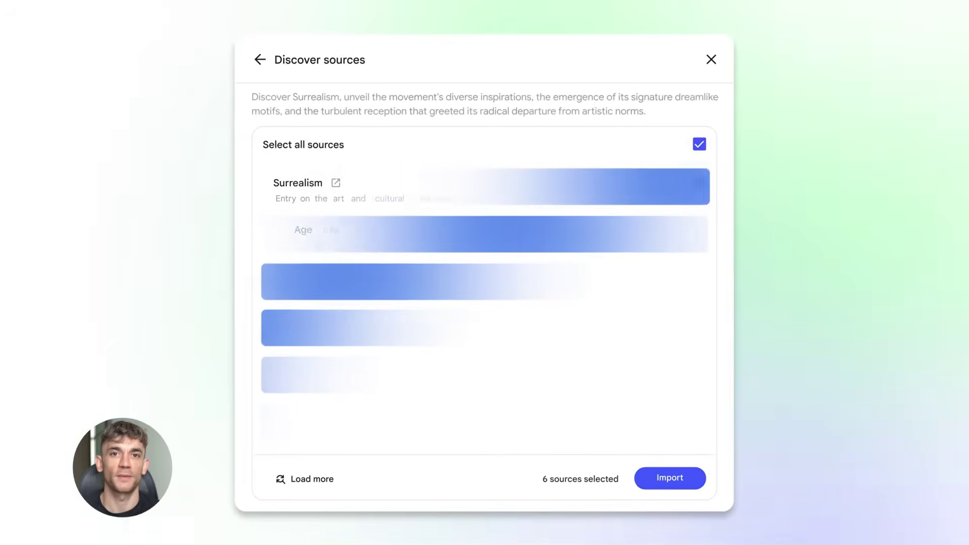
pyautogui.click(706, 372)
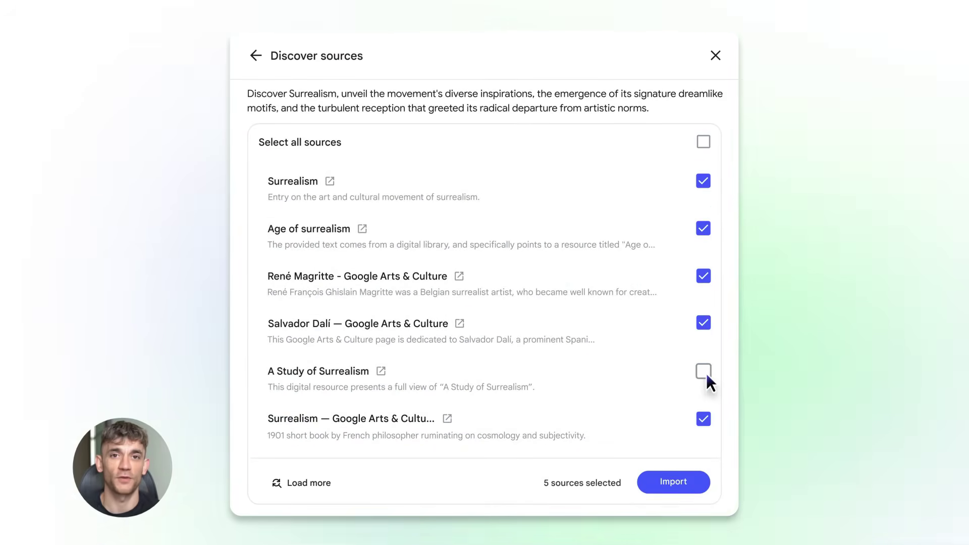
pyautogui.click(705, 184)
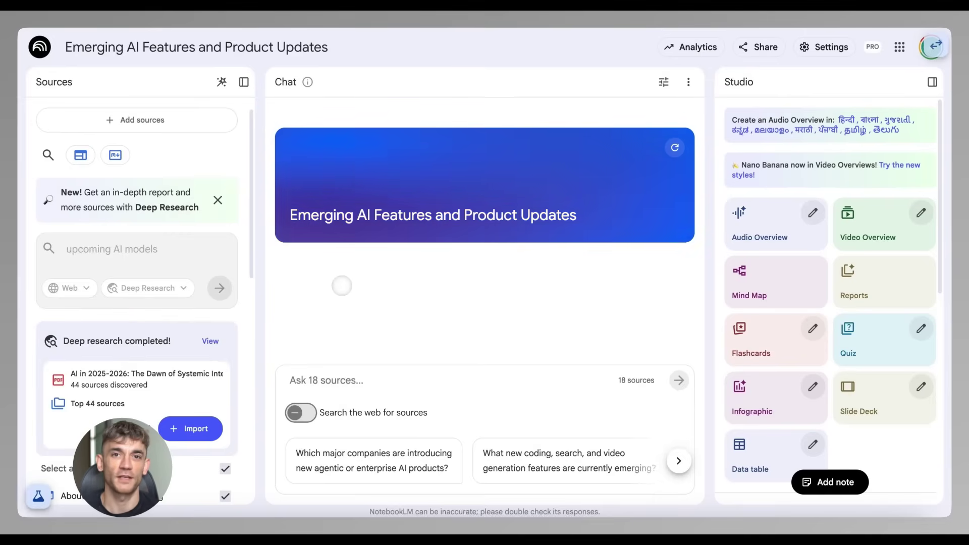
# Reopen the completed upcoming-AI-models Deep Research report and scroll through it
pyautogui.click(210, 340)
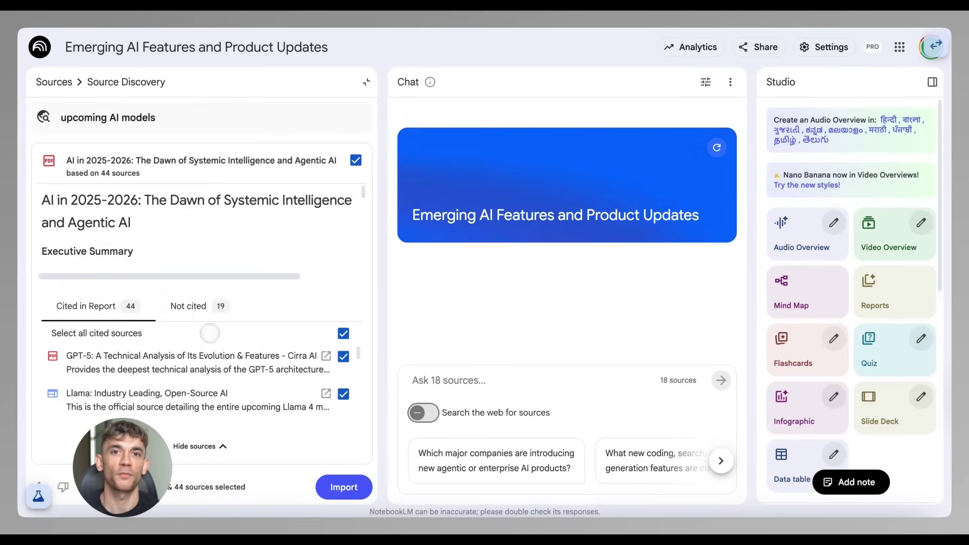
pyautogui.scroll(-1, 197, 250)
pyautogui.scroll(-5, 197, 238)
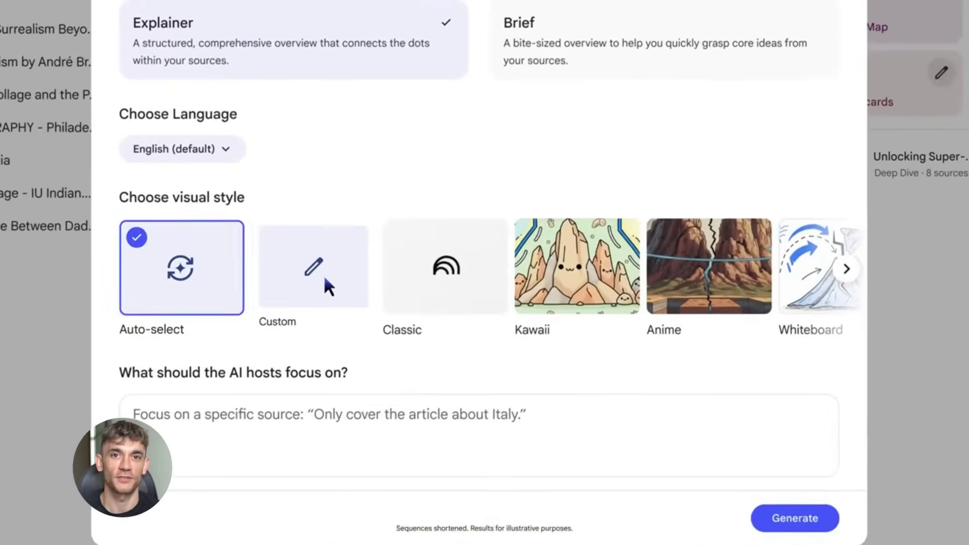
# Generate the Surrealism Video Overview in a custom hyper-realistic style, then play it
pyautogui.click(394, 316)
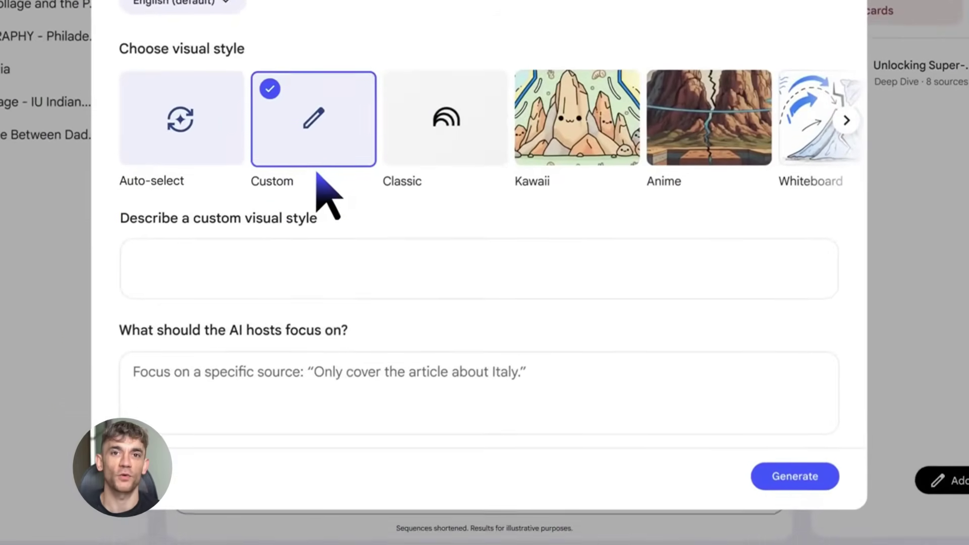
pyautogui.write('Hyper-reali')
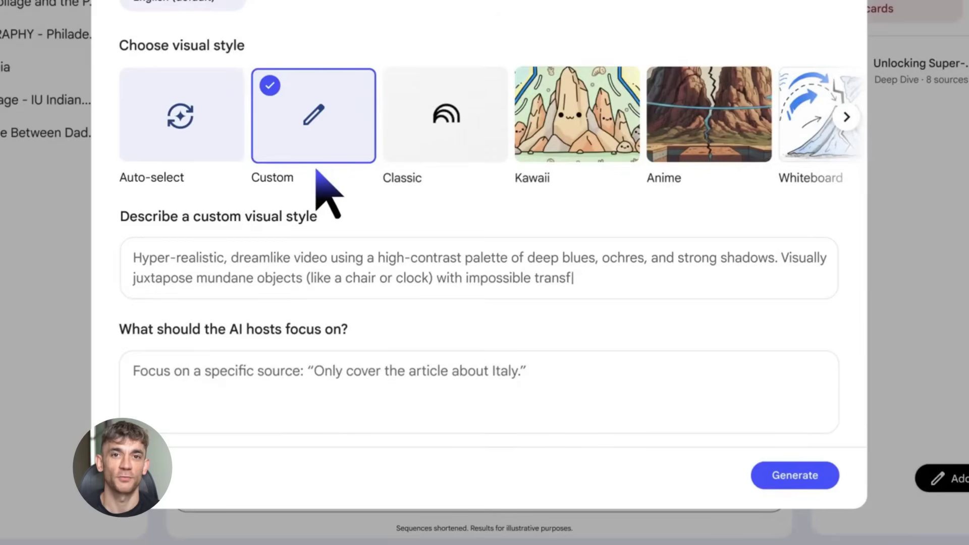
pyautogui.click(818, 477)
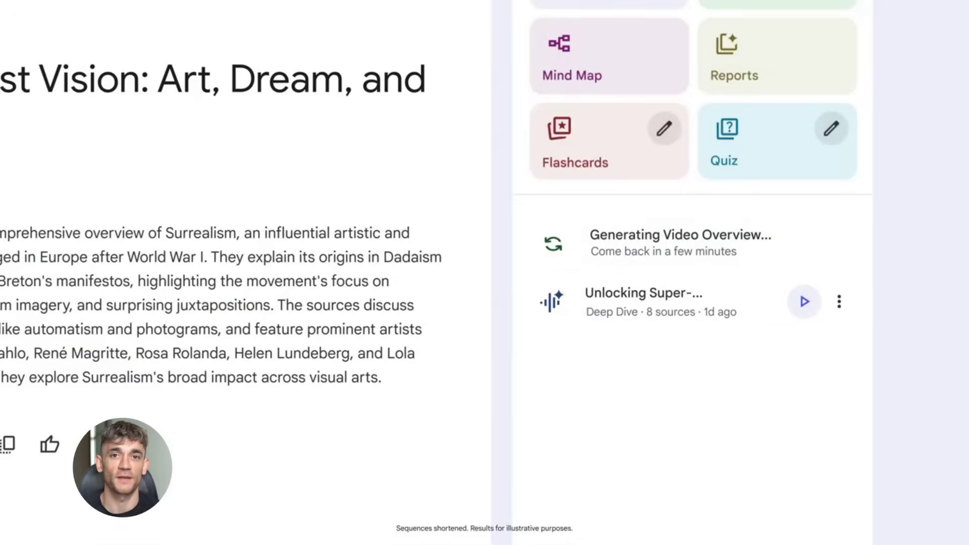
pyautogui.click(802, 243)
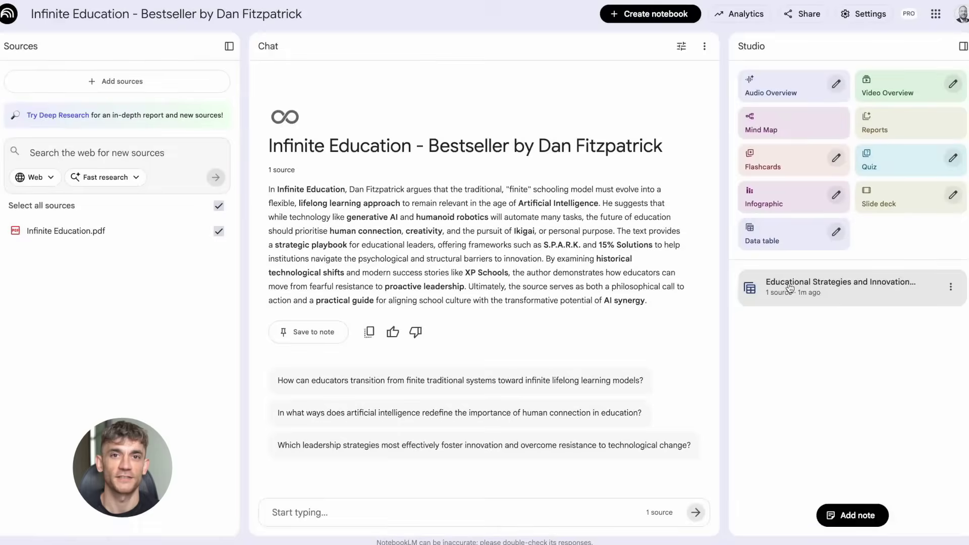
# Open the strategies data table in full view and export it to Google Sheets
pyautogui.click(221, 247)
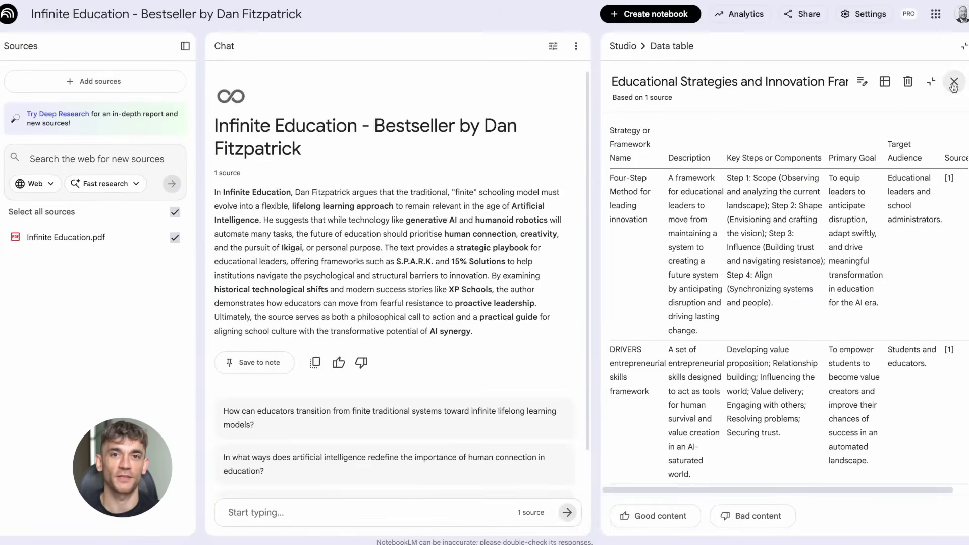
pyautogui.click(954, 81)
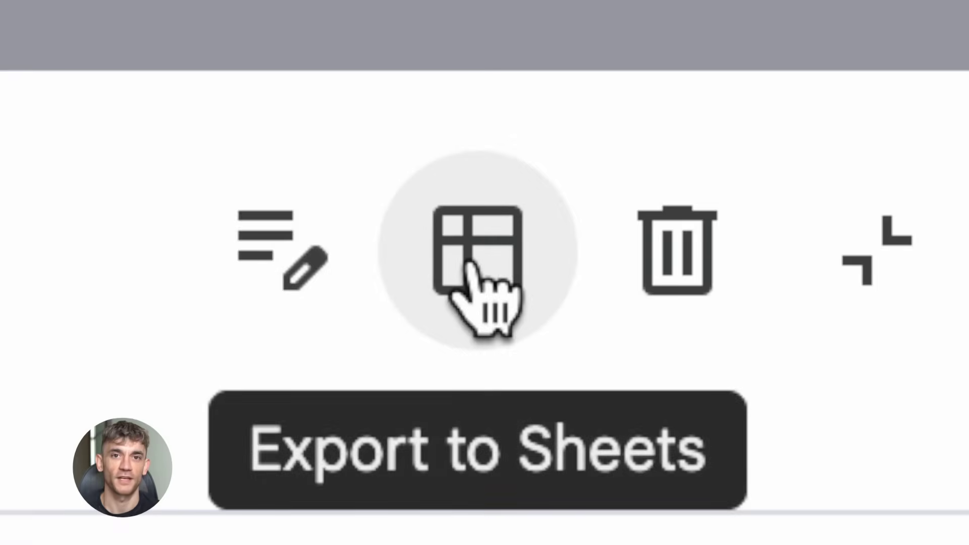
pyautogui.click(883, 27)
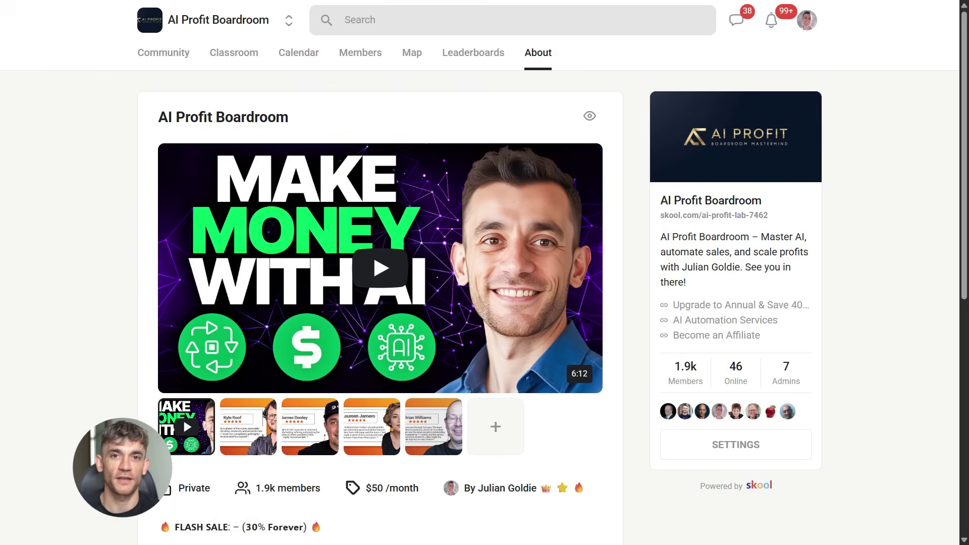
# Browse the testimonial images in the AI Profit Boardroom About page gallery
pyautogui.scroll(-1, 374, 424)
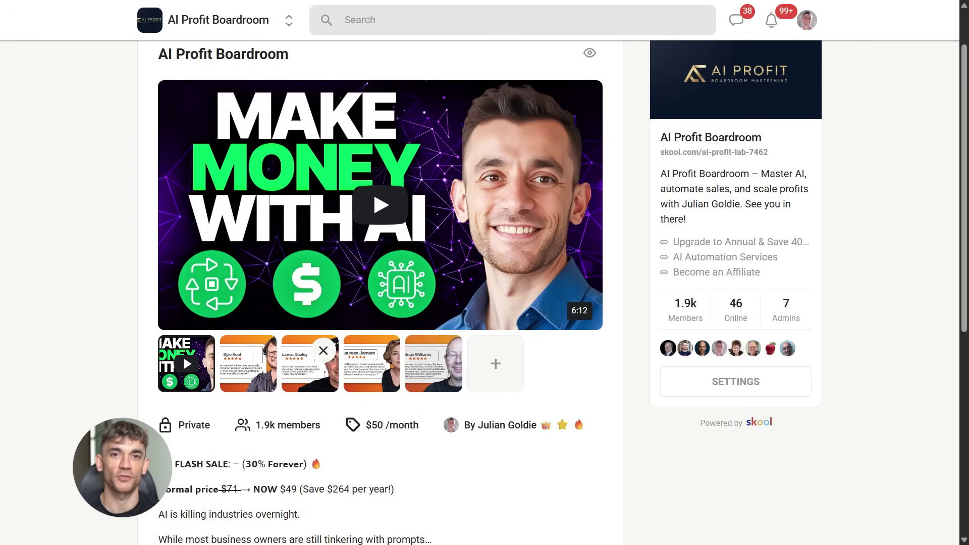
pyautogui.click(247, 374)
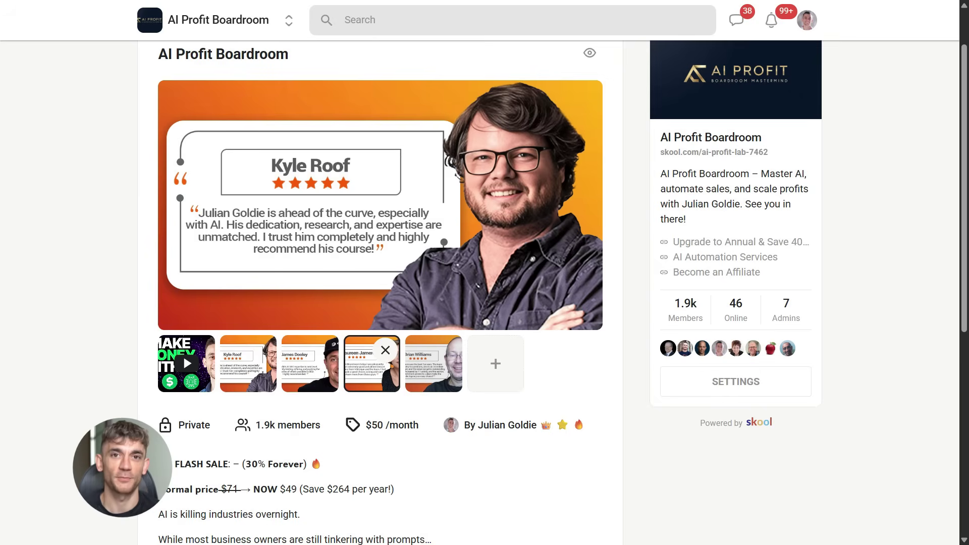
pyautogui.click(434, 371)
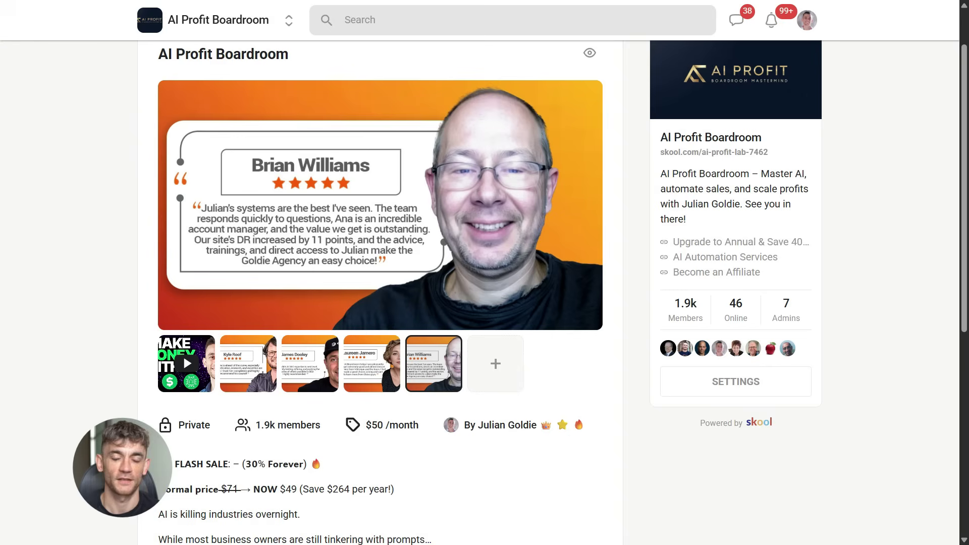
# Scroll the community description, then open the Classroom course list
pyautogui.scroll(-3, 384, 293)
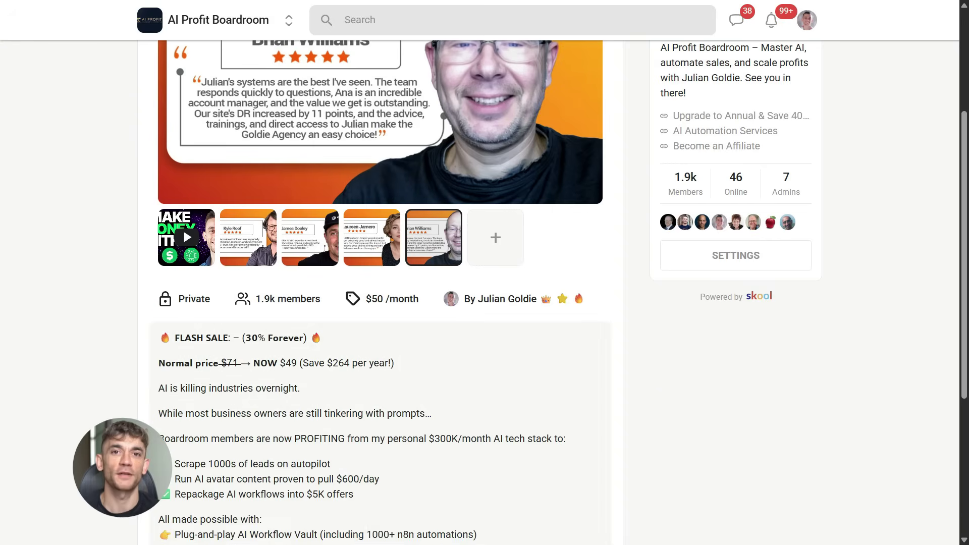
pyautogui.scroll(-3, 384, 293)
pyautogui.scroll(-3, 384, 293)
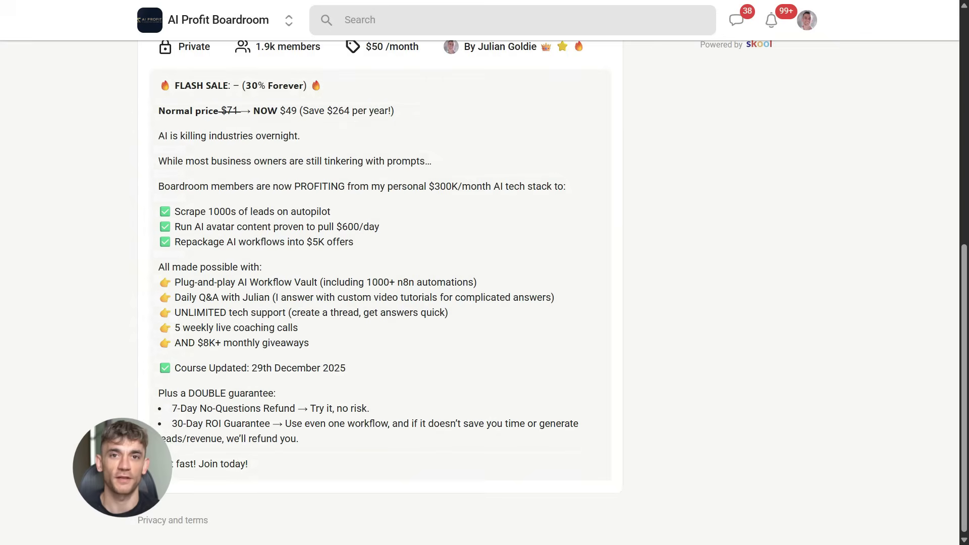
pyautogui.scroll(10, 384, 292)
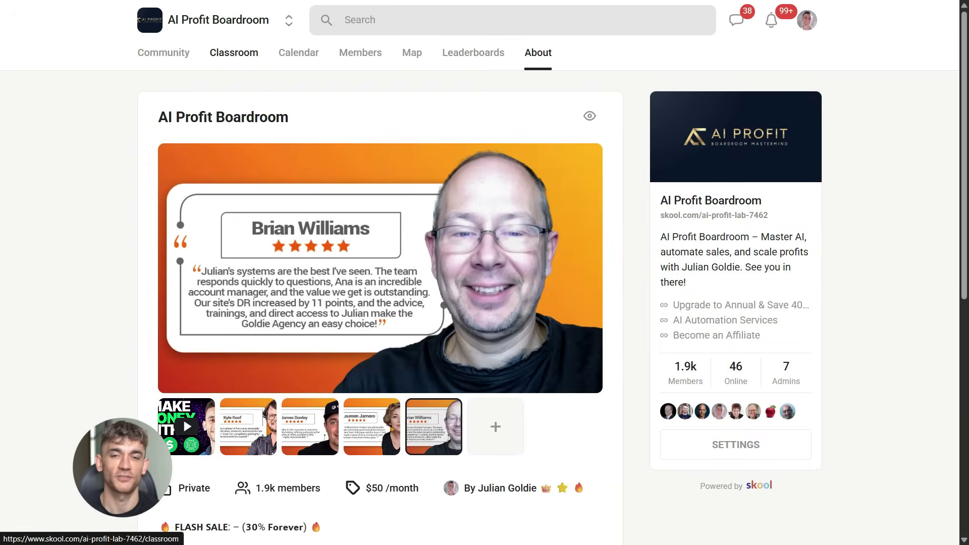
pyautogui.click(234, 53)
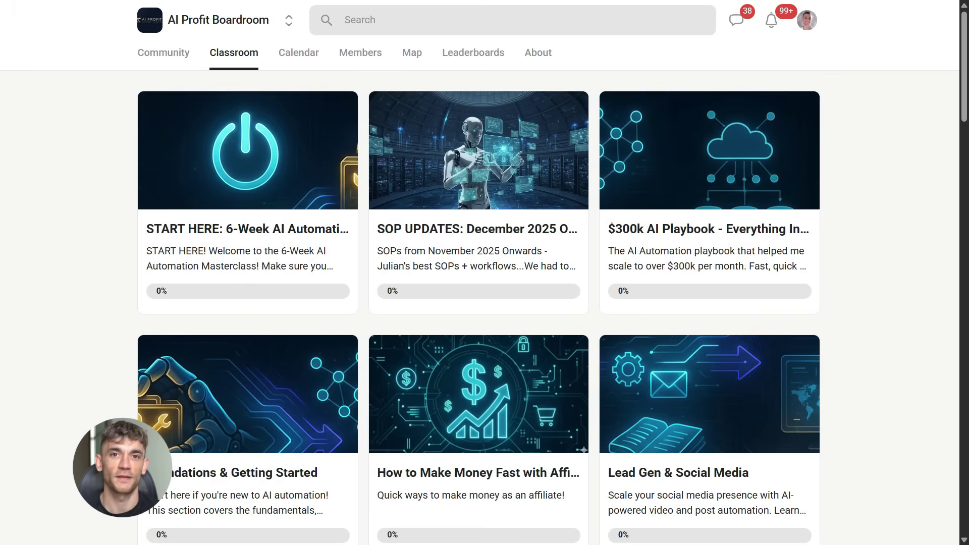
pyautogui.scroll(-4, 479, 303)
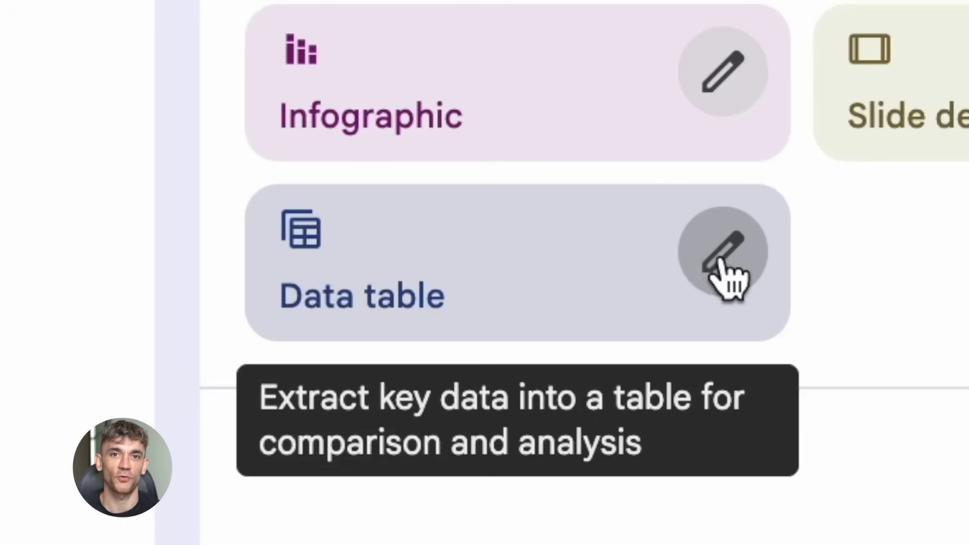
# Request a data table: 'Make a comprehensive table of all the strategies and frameworks from the book'
pyautogui.click(837, 233)
pyautogui.write('Make a compreh')
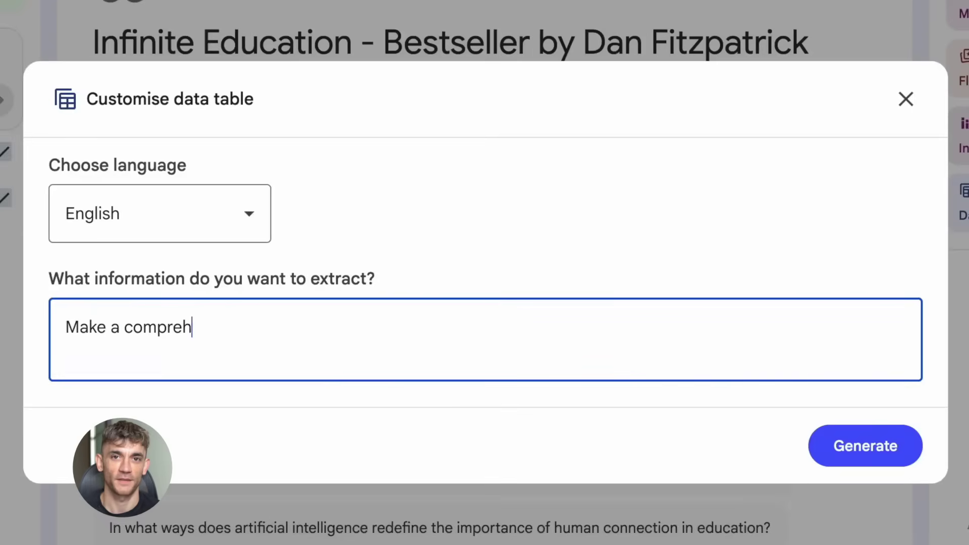
pyautogui.write('ensive table of all the strateg')
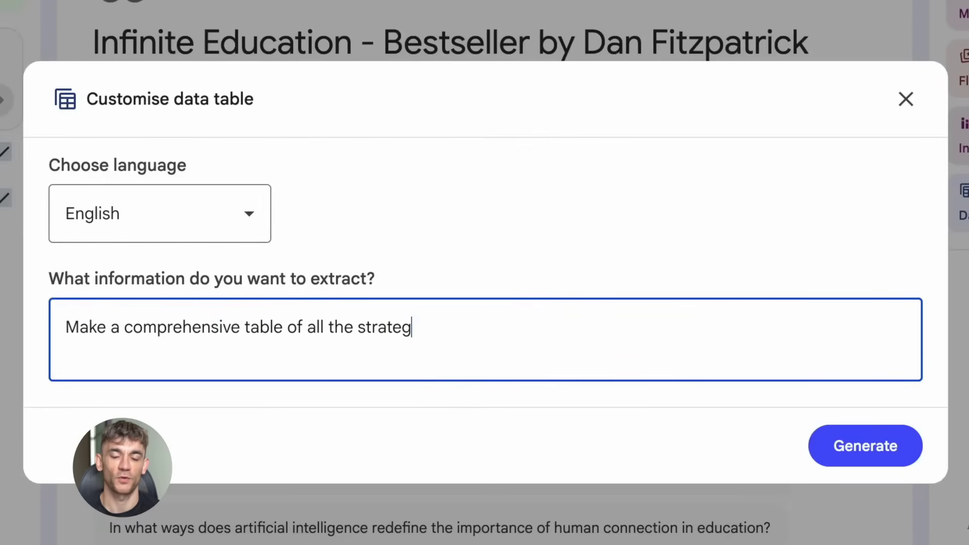
pyautogui.write('ies and frameworks from the book')
pyautogui.press('Return')
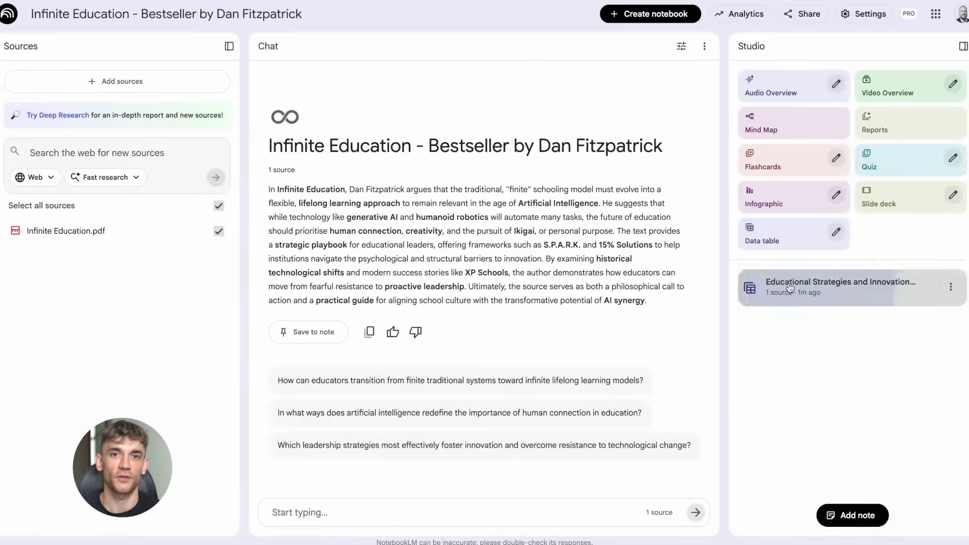
# Open the generated strategies table full screen and export it to Google Sheets
pyautogui.click(296, 250)
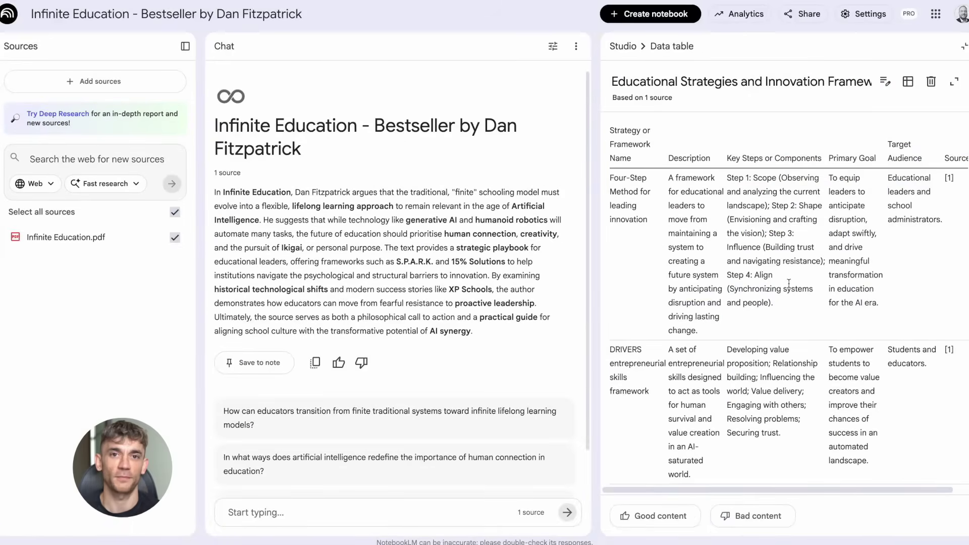
pyautogui.click(953, 82)
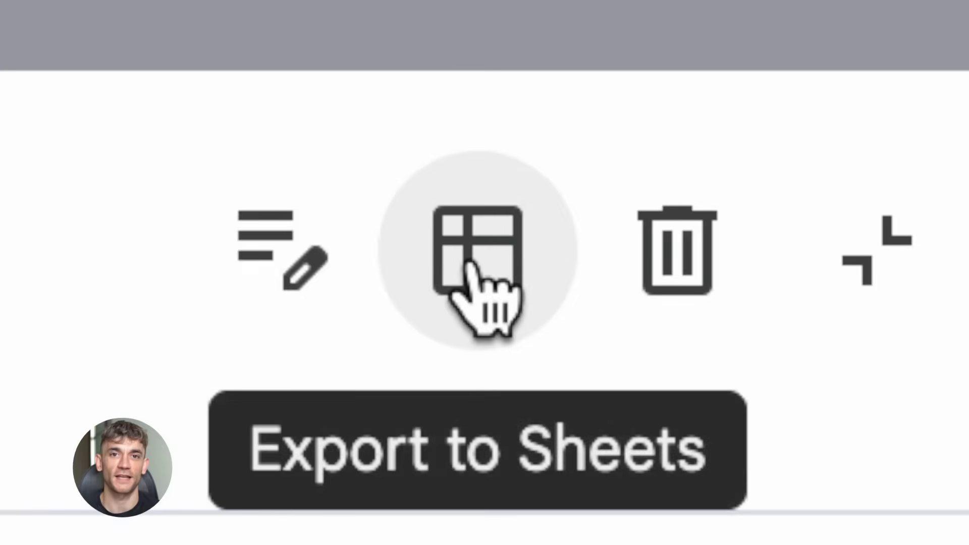
pyautogui.click(884, 26)
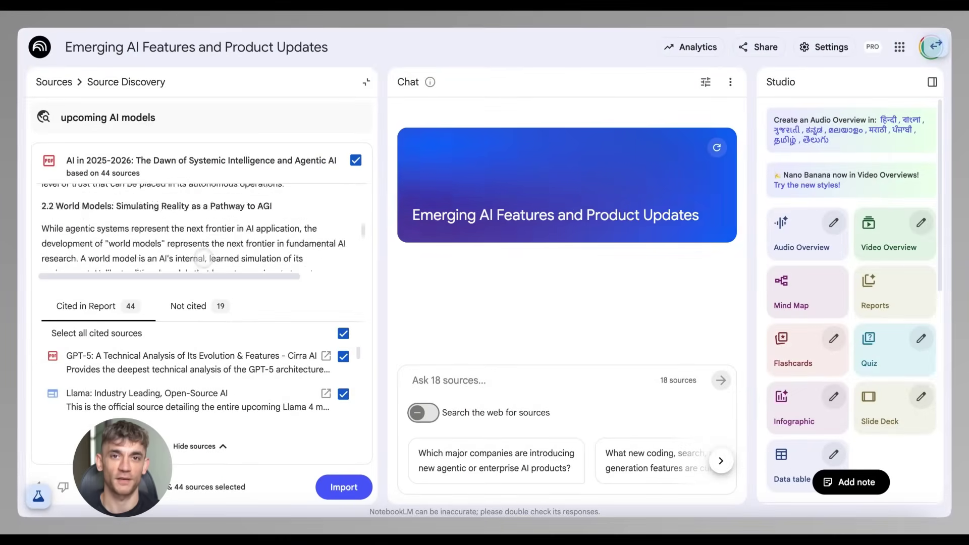
# Review the report's cited and not-cited sources, then collapse the source list to read the report
pyautogui.scroll(-15, 204, 258)
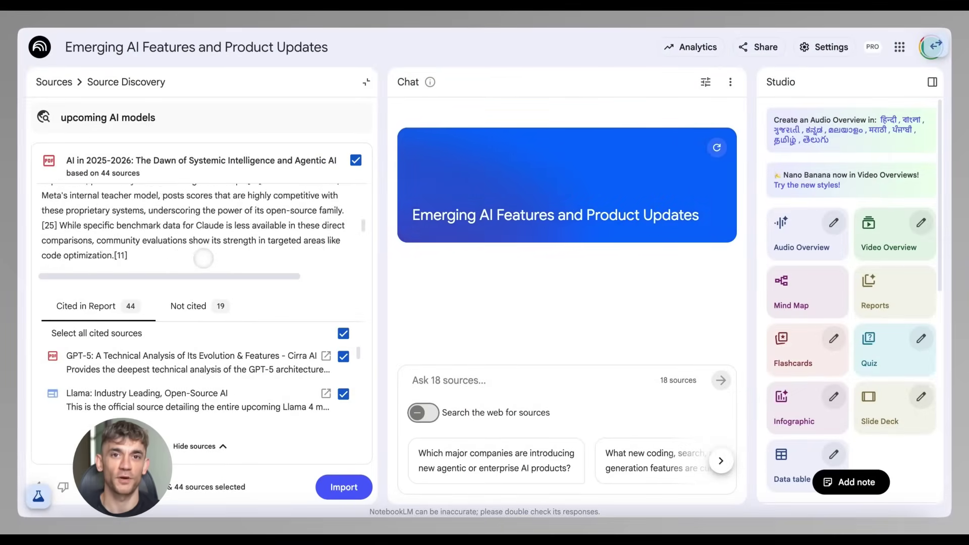
pyautogui.scroll(5, 203, 258)
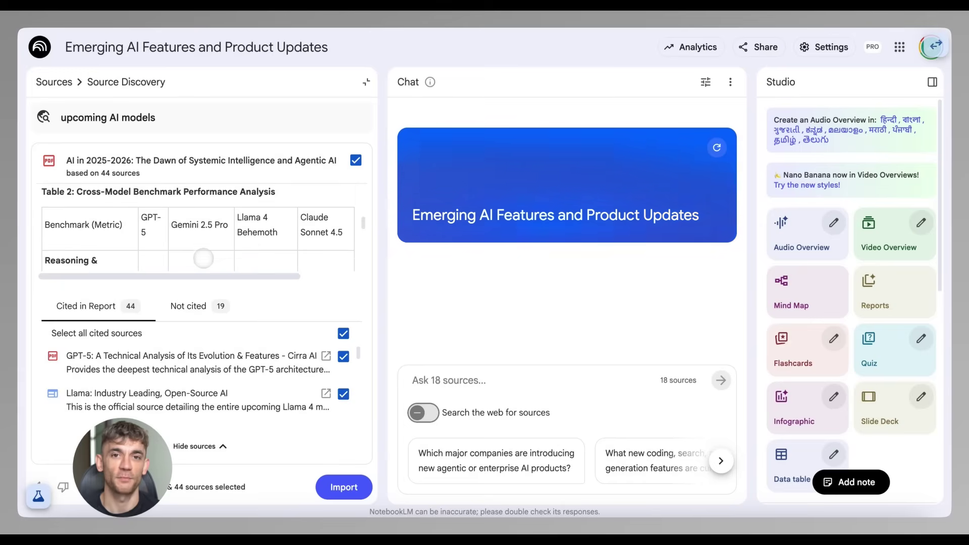
pyautogui.scroll(5, 217, 236)
pyautogui.scroll(-10, 217, 235)
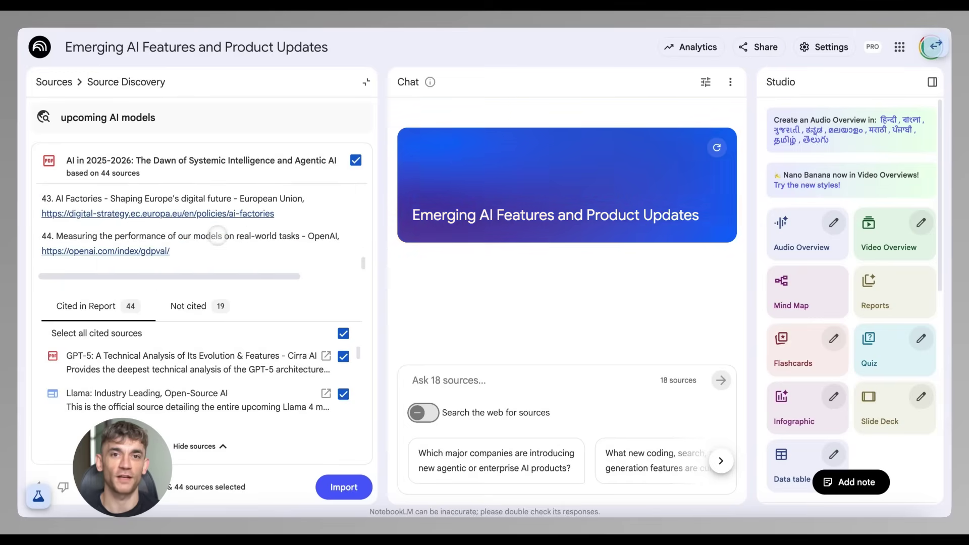
pyautogui.click(188, 306)
pyautogui.click(86, 306)
pyautogui.scroll(-10, 147, 384)
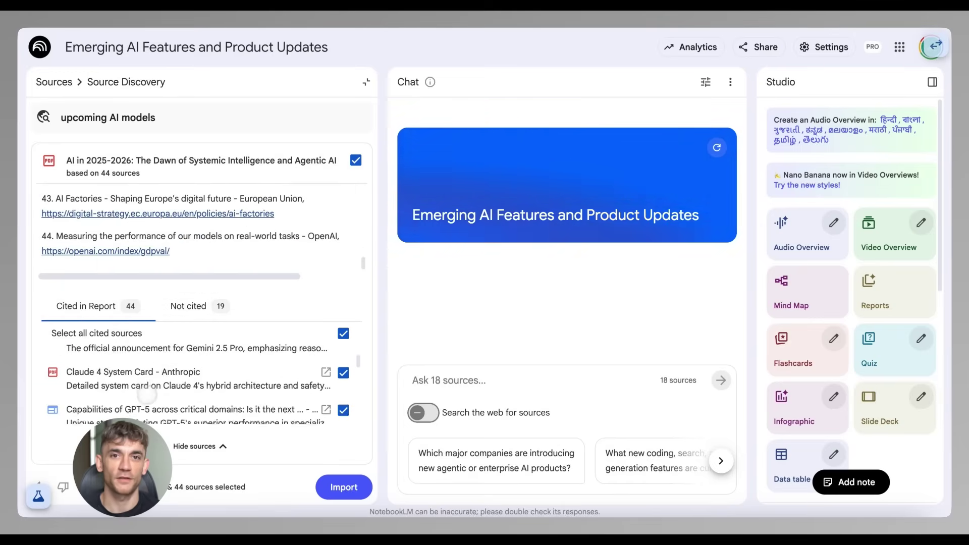
pyautogui.click(195, 446)
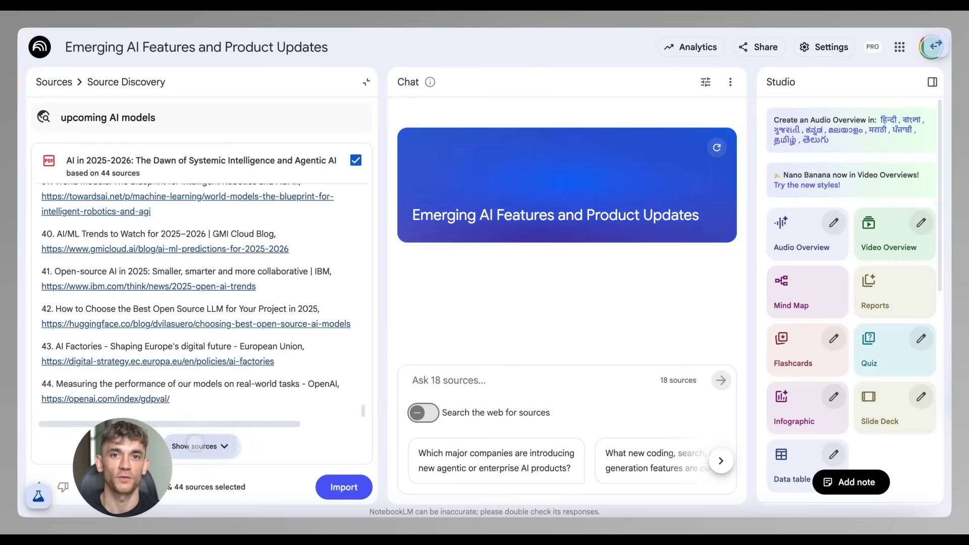
pyautogui.scroll(5, 212, 333)
pyautogui.scroll(20, 212, 333)
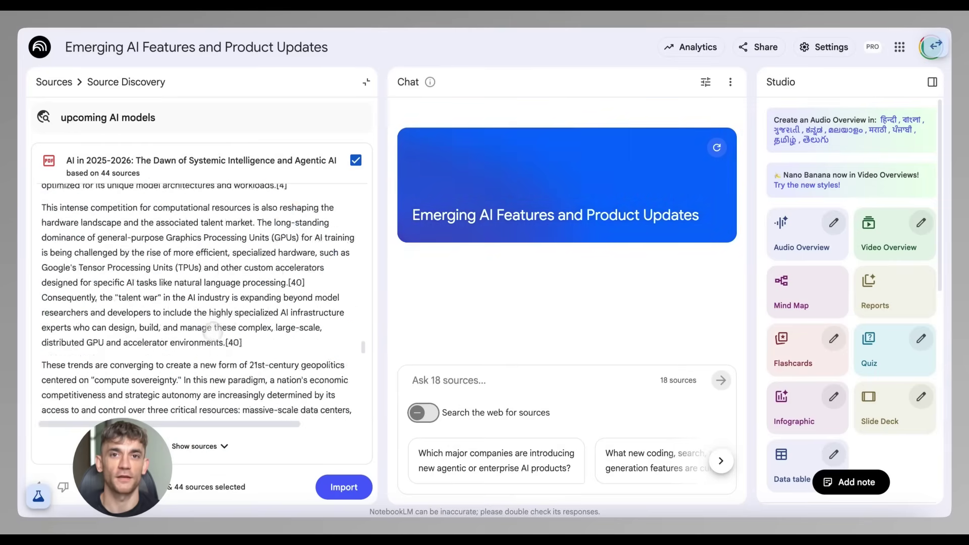
pyautogui.scroll(10, 213, 334)
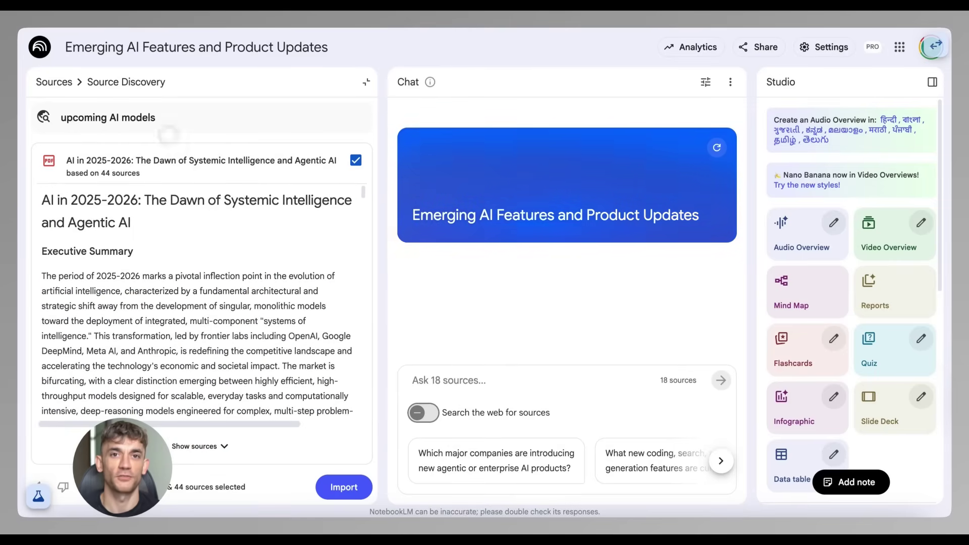
# Import the upcoming-AI-models report and its 44 cited sources from the Sources list
pyautogui.click(55, 82)
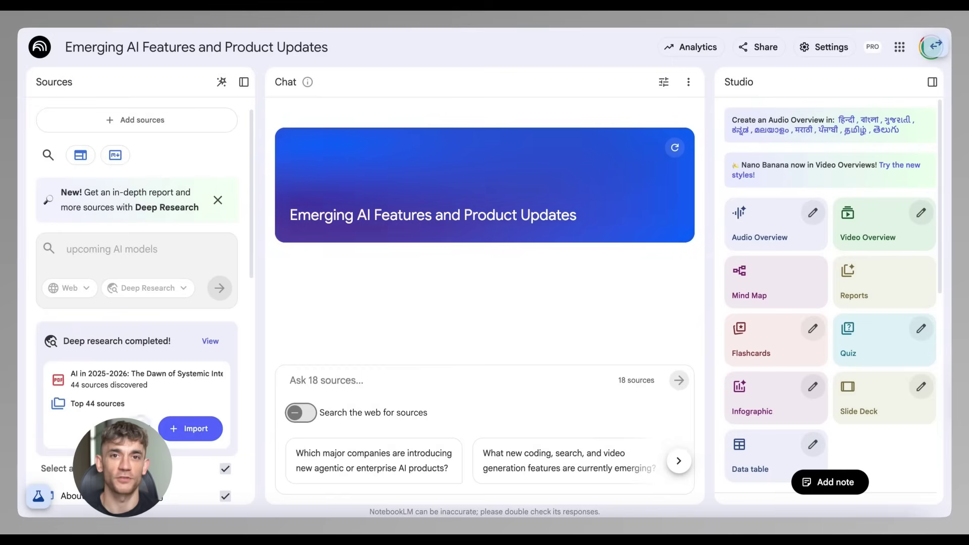
pyautogui.click(180, 427)
pyautogui.scroll(-15, 180, 425)
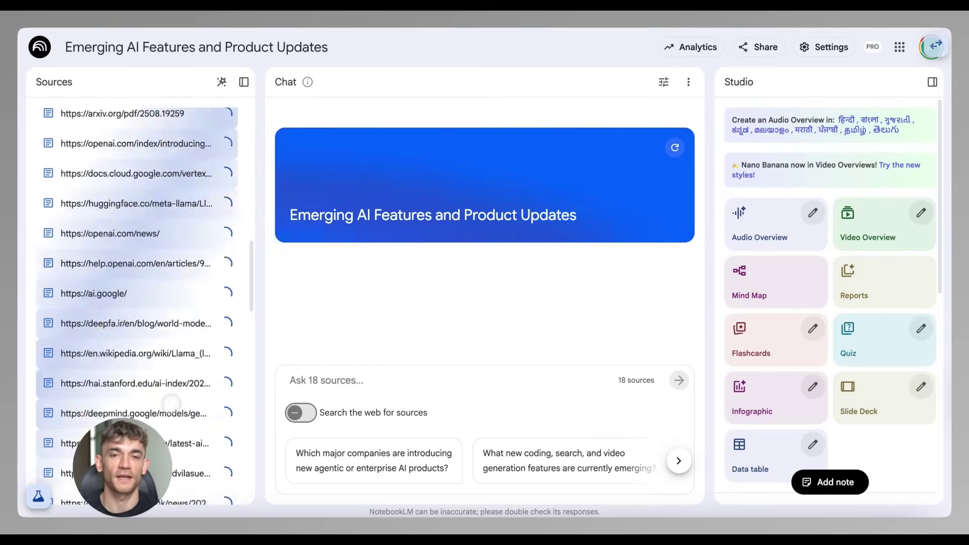
pyautogui.scroll(15, 172, 246)
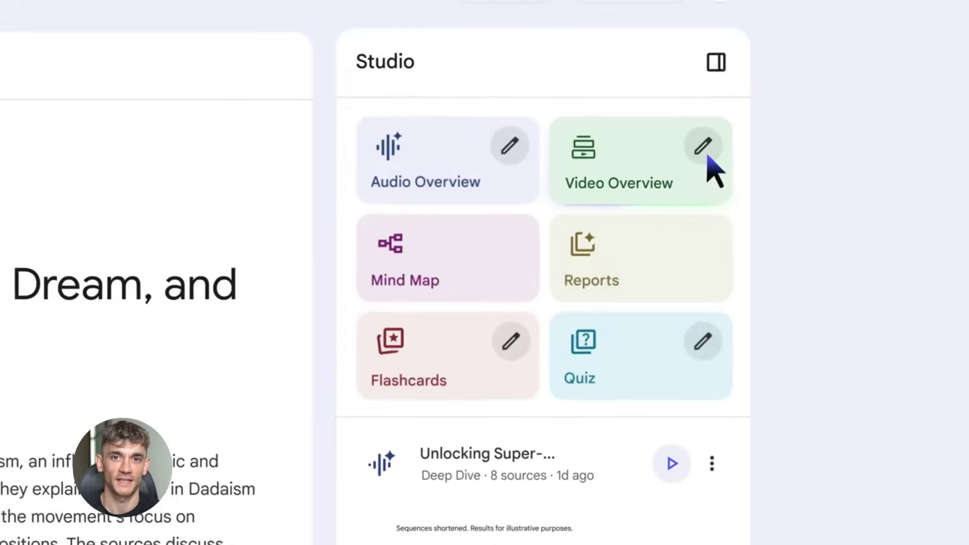
# Generate a Custom-style video overview of the Surrealism sources and play 'Surrealism: The Unconscious'
pyautogui.click(707, 157)
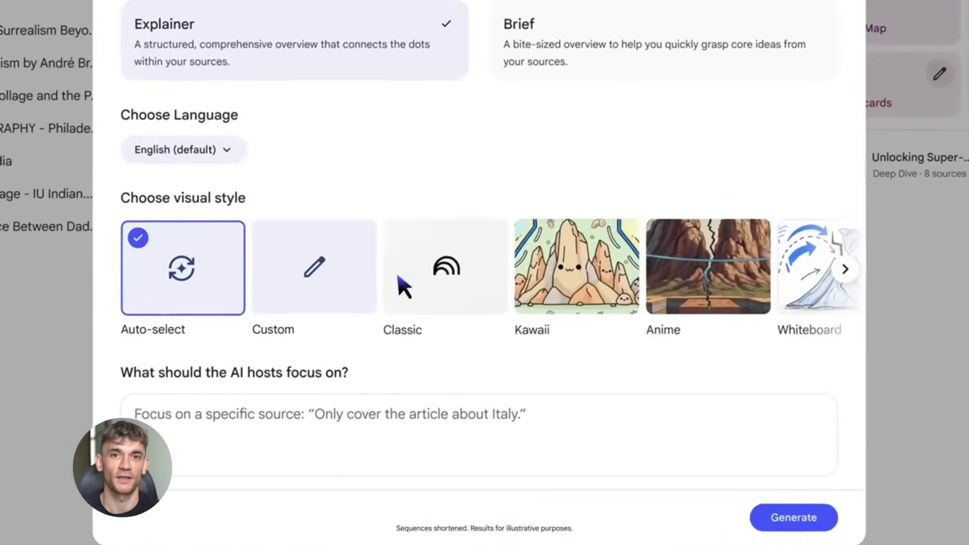
pyautogui.click(323, 271)
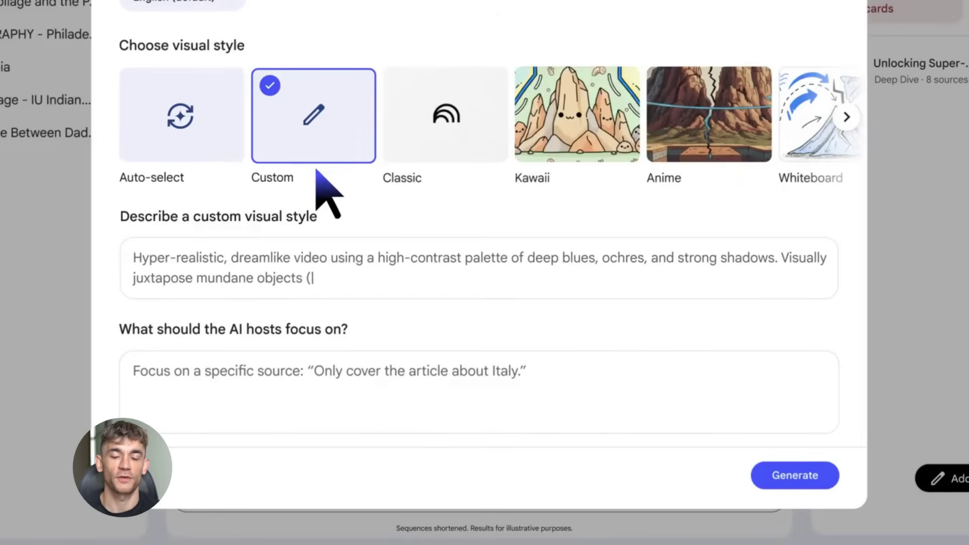
pyautogui.click(818, 477)
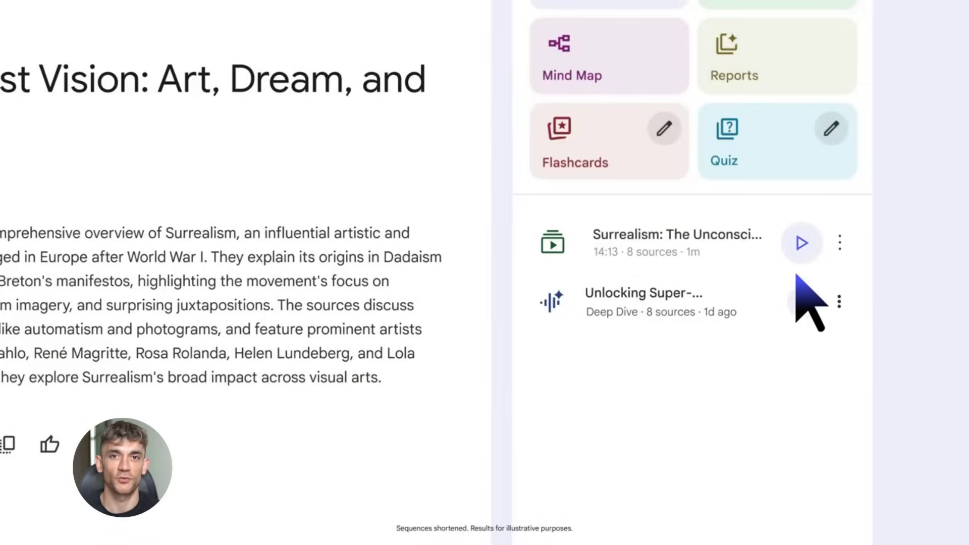
pyautogui.click(801, 241)
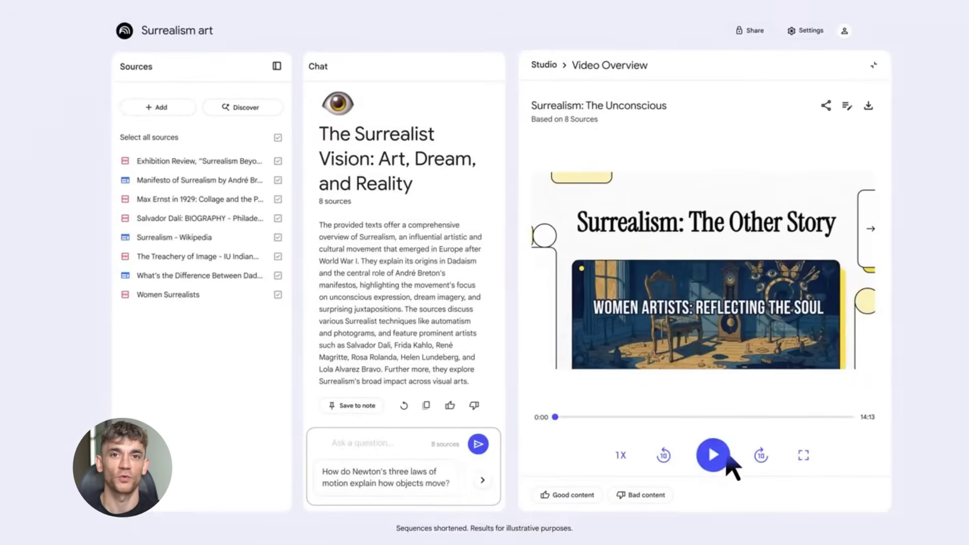
pyautogui.click(707, 480)
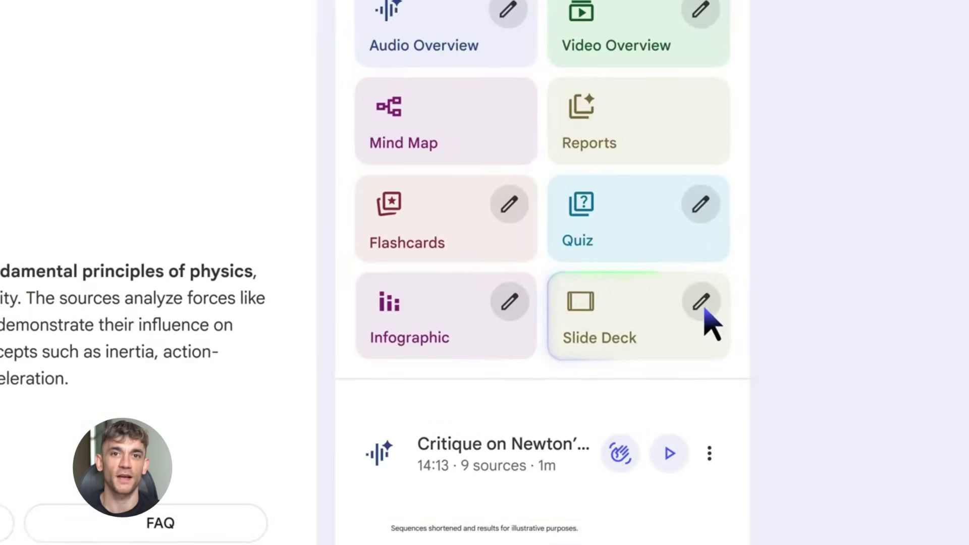
# Generate a slide deck explaining Newton's Law of Motion to a soccer-loving 10-year-old, then present it
pyautogui.click(703, 305)
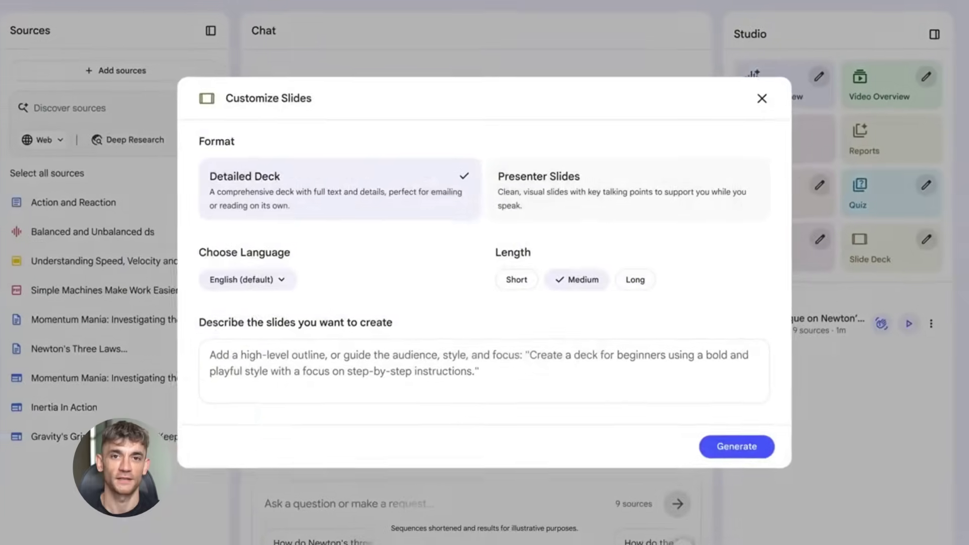
pyautogui.click(250, 398)
pyautogui.write("Explain Newton's Law of Motion t")
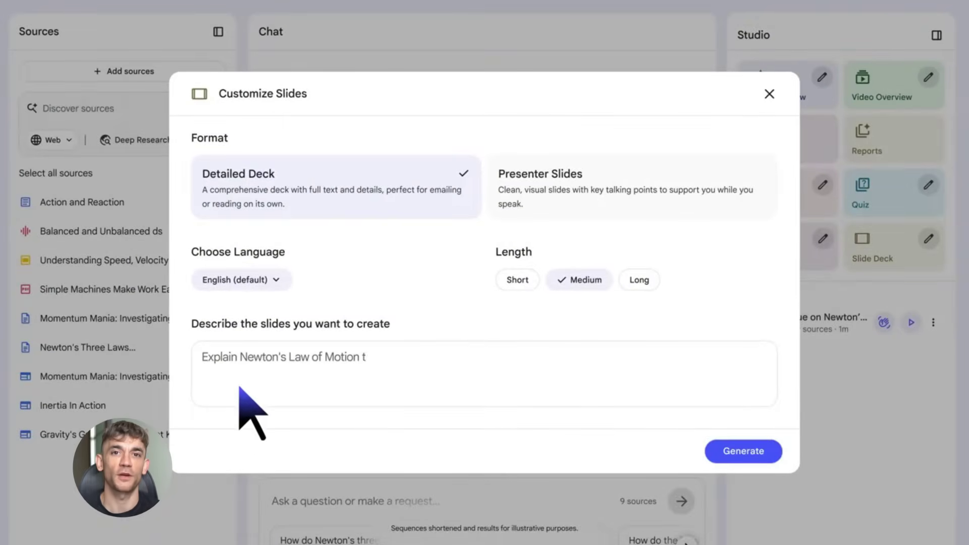
pyautogui.write('o a 10 year old who loves soccer')
pyautogui.click(752, 452)
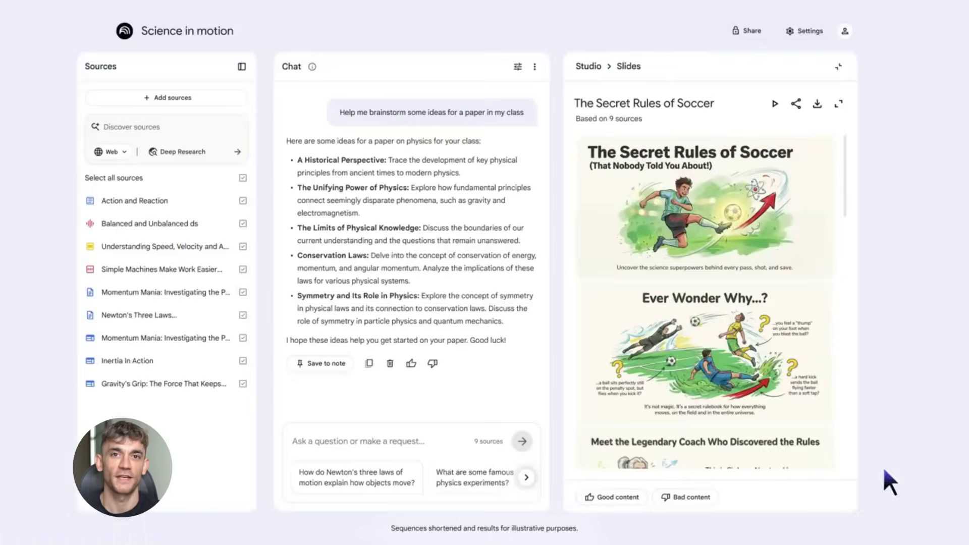
pyautogui.click(775, 103)
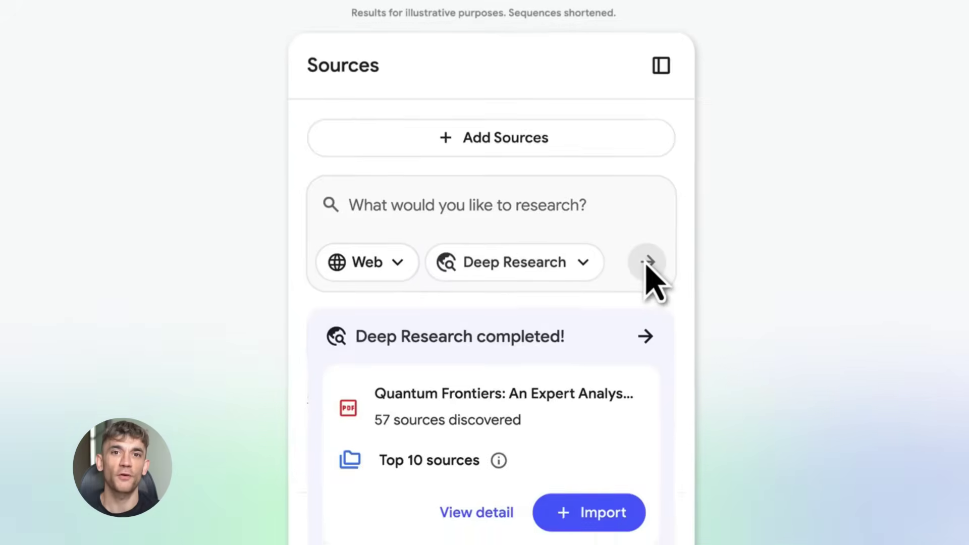
# Open the quantum physics research report details and import it with its 57 sources
pyautogui.click(476, 512)
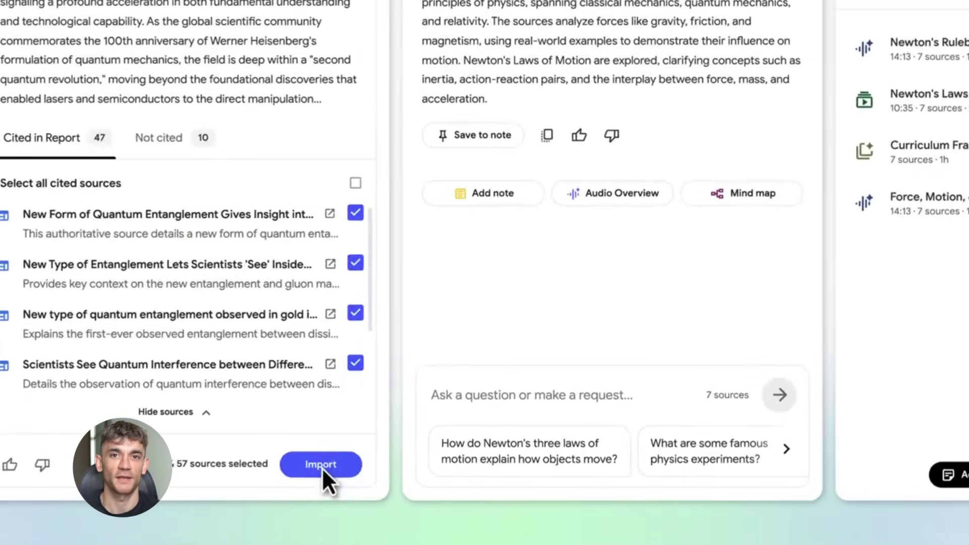
pyautogui.click(322, 465)
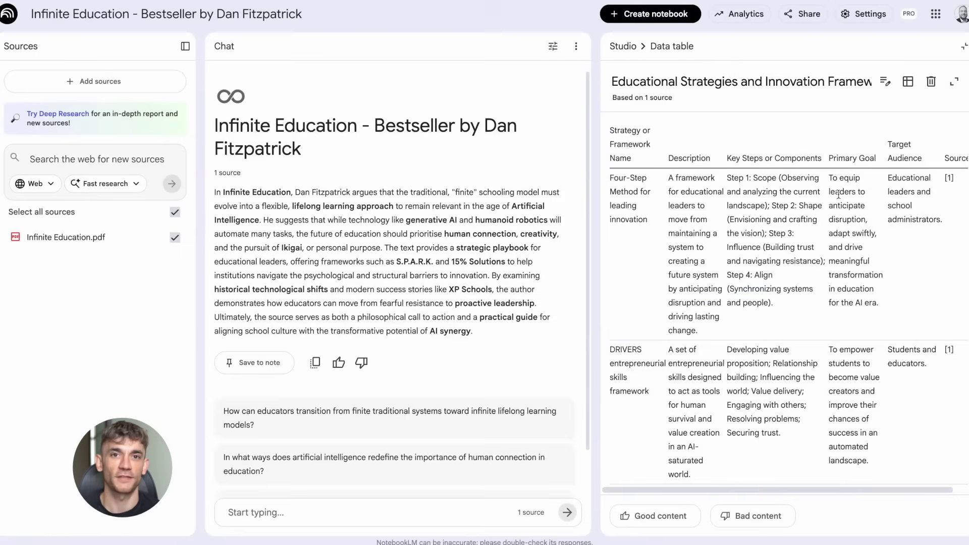
# Expand the Educational Strategies and Innovation data table to full view
pyautogui.click(954, 82)
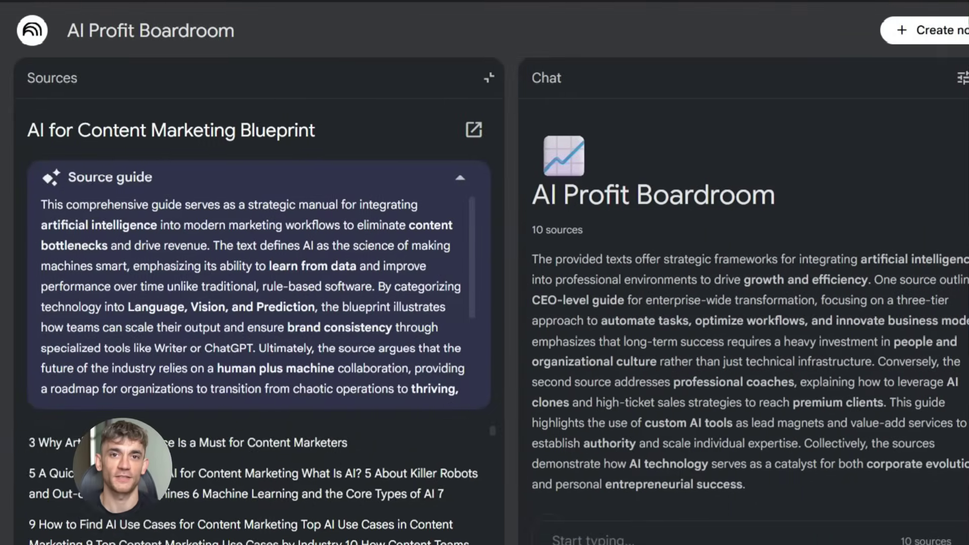
# Scroll through the exported Educational Strategies and Innovation Frameworks spreadsheet
pyautogui.scroll(-8, 253, 479)
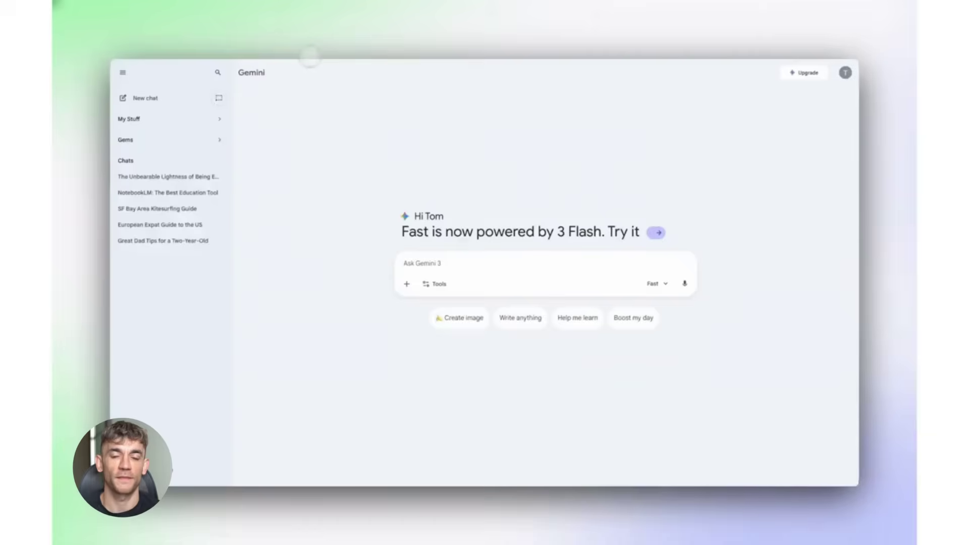
# Ask Gemini for an educational computer game using the attached school notes notebook, then enable Canvas
pyautogui.write('Come up with a')
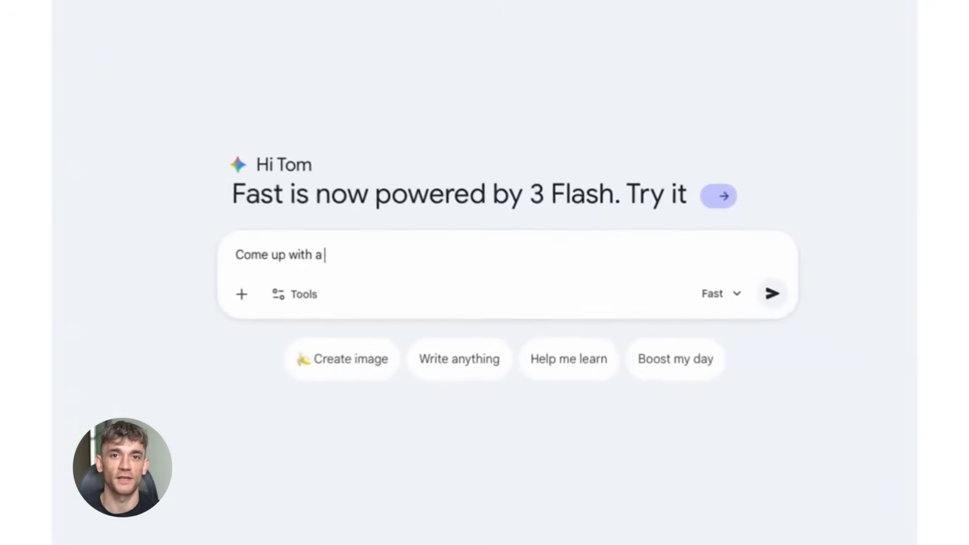
pyautogui.write('n educational computer game based on the notes attached')
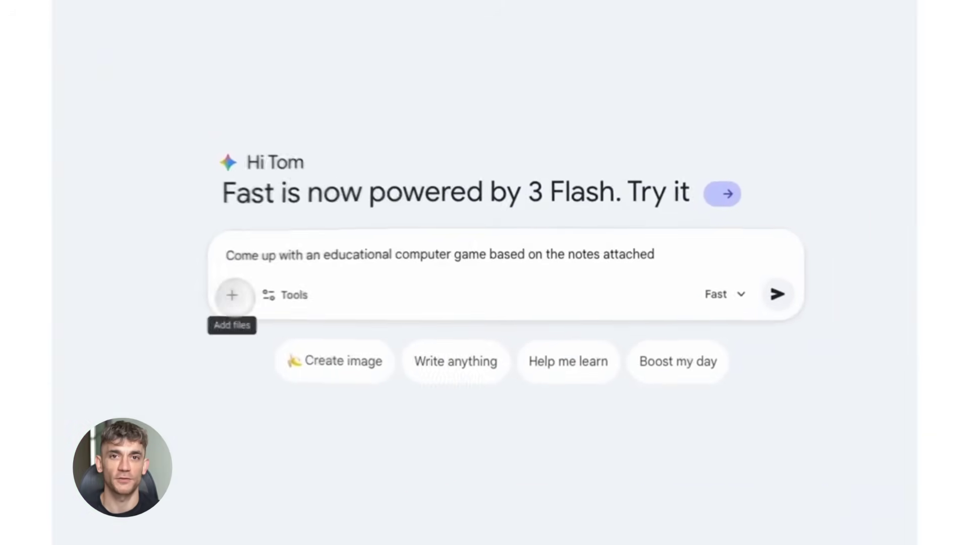
pyautogui.click(228, 295)
pyautogui.click(257, 422)
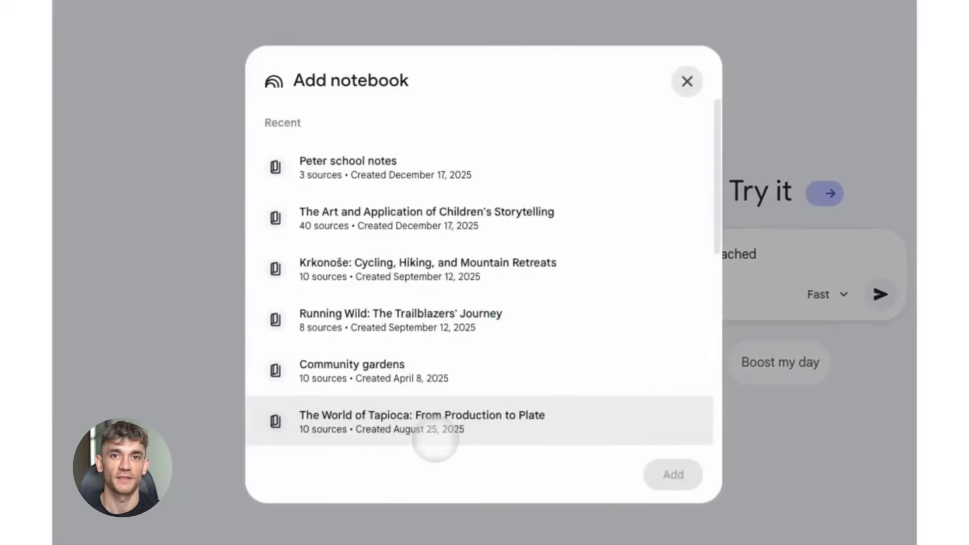
pyautogui.click(443, 167)
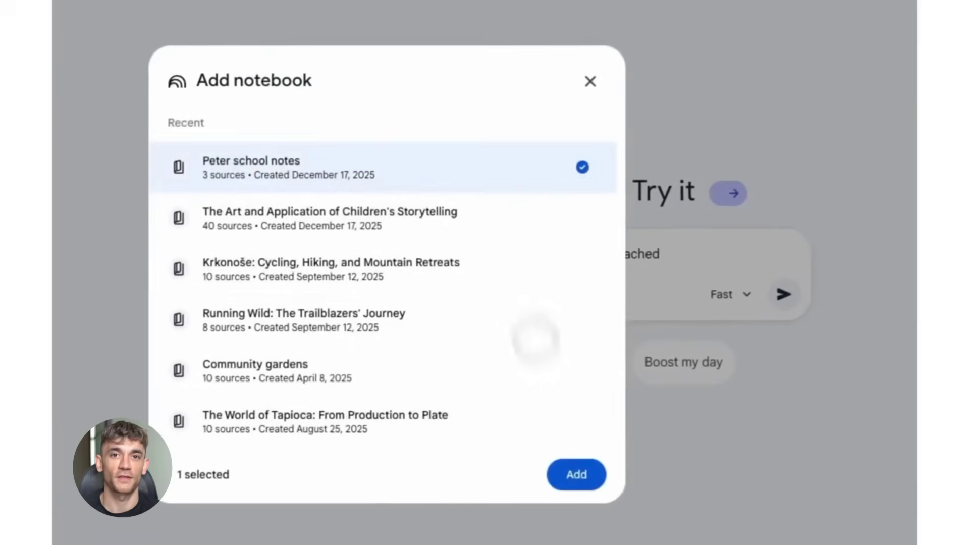
pyautogui.click(603, 474)
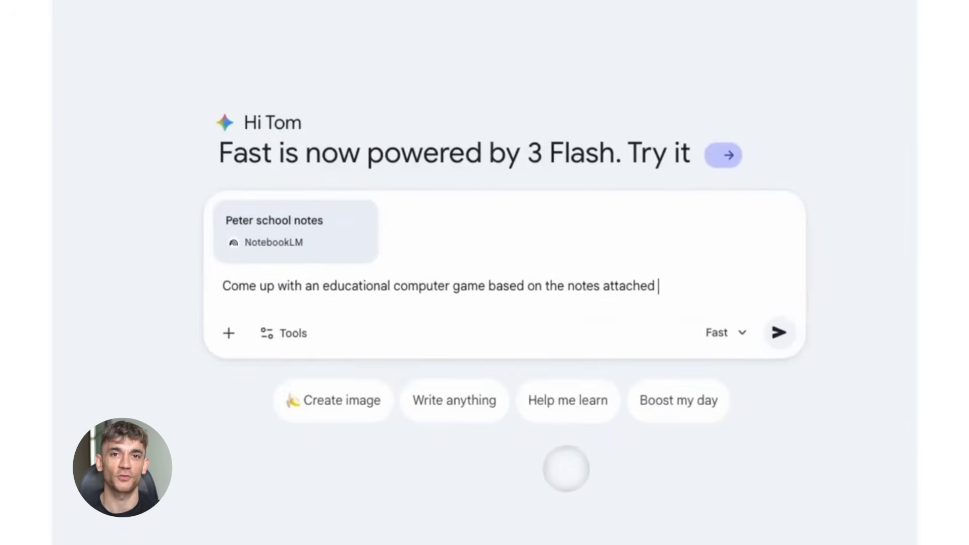
pyautogui.click(778, 333)
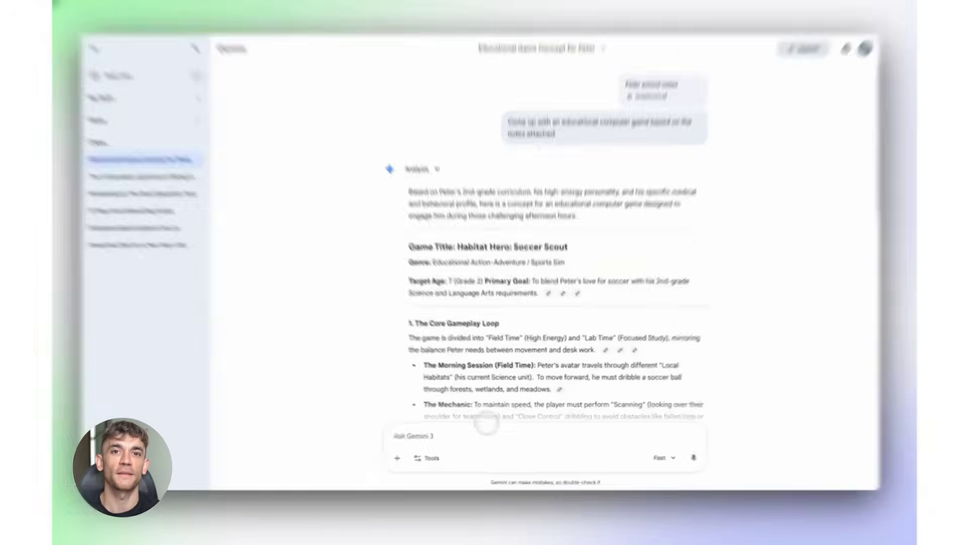
pyautogui.click(434, 456)
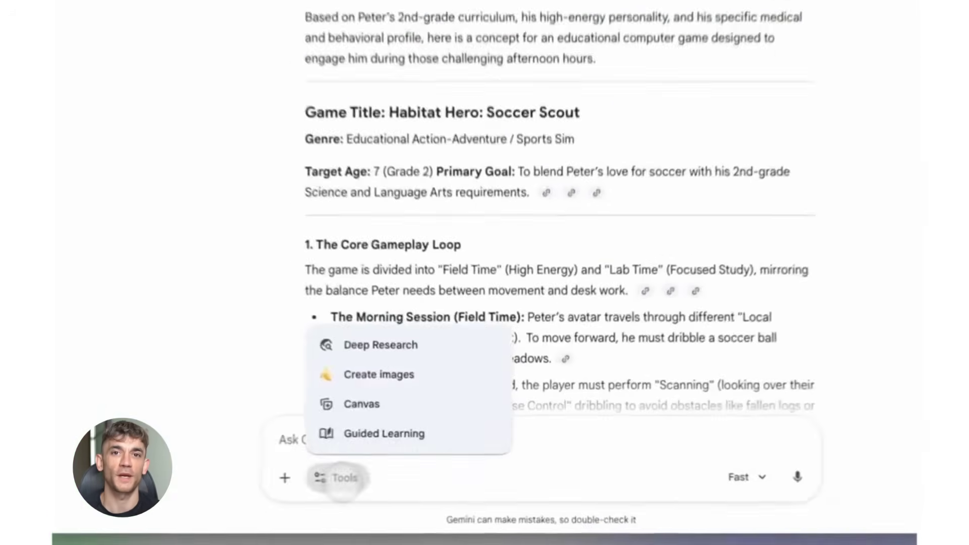
pyautogui.click(445, 417)
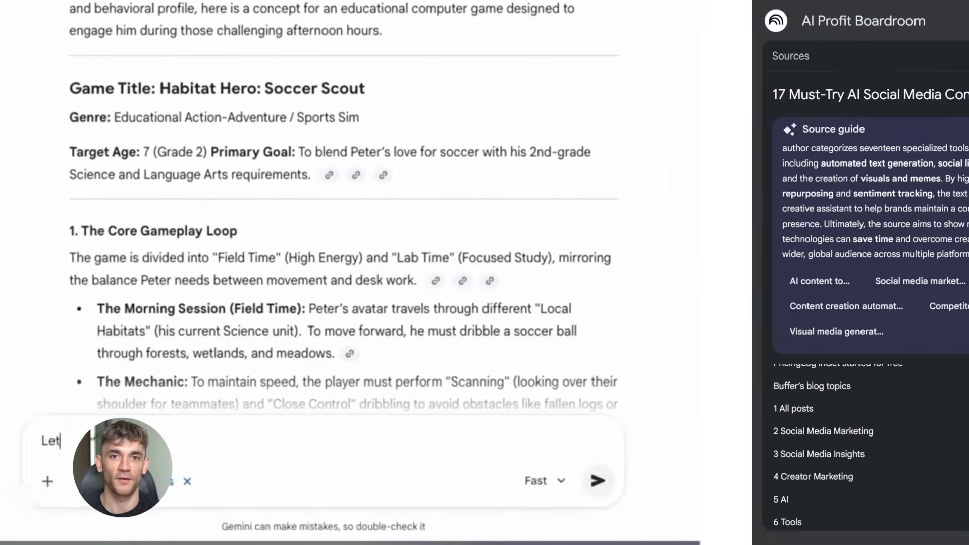
# Scroll through the social media tools source text in the Sources panel
pyautogui.scroll(-5, 186, 445)
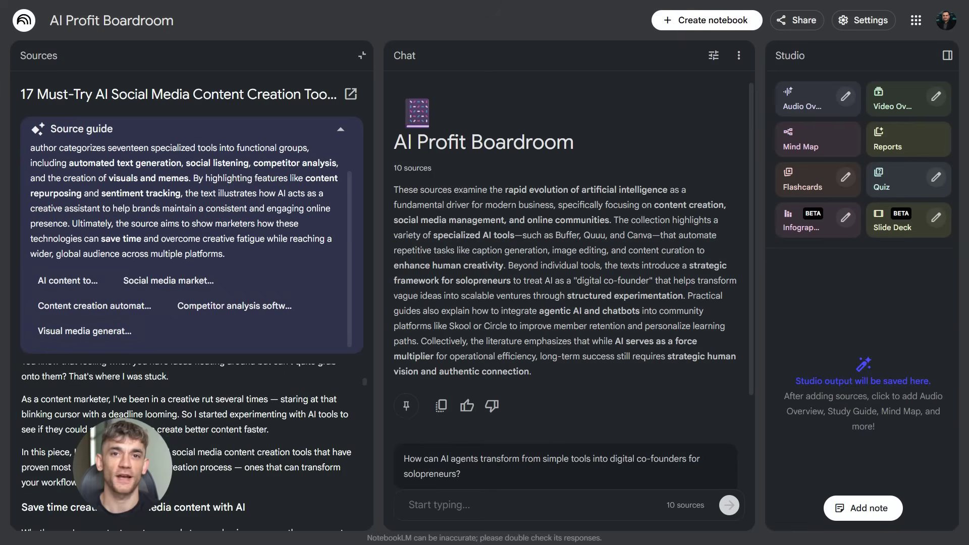
pyautogui.scroll(-8, 186, 446)
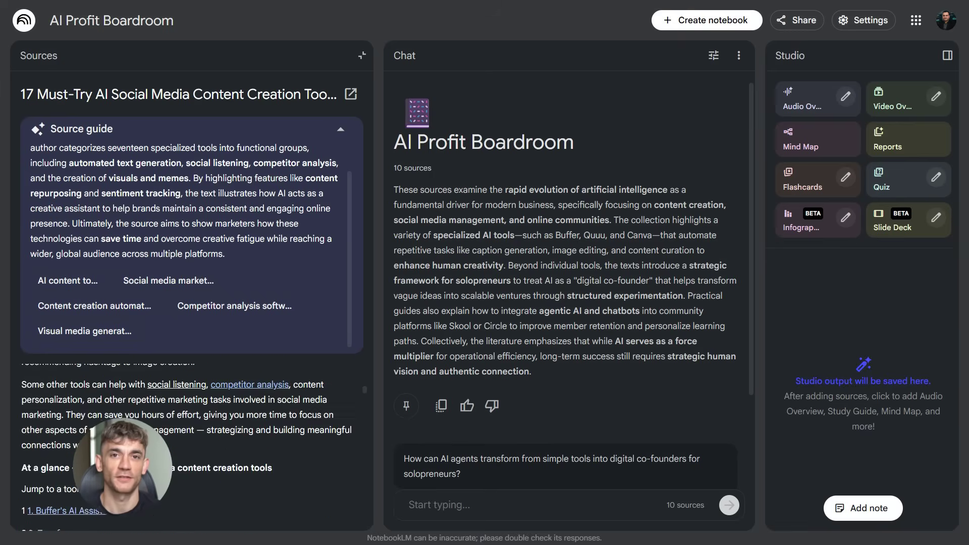
pyautogui.scroll(-8, 187, 446)
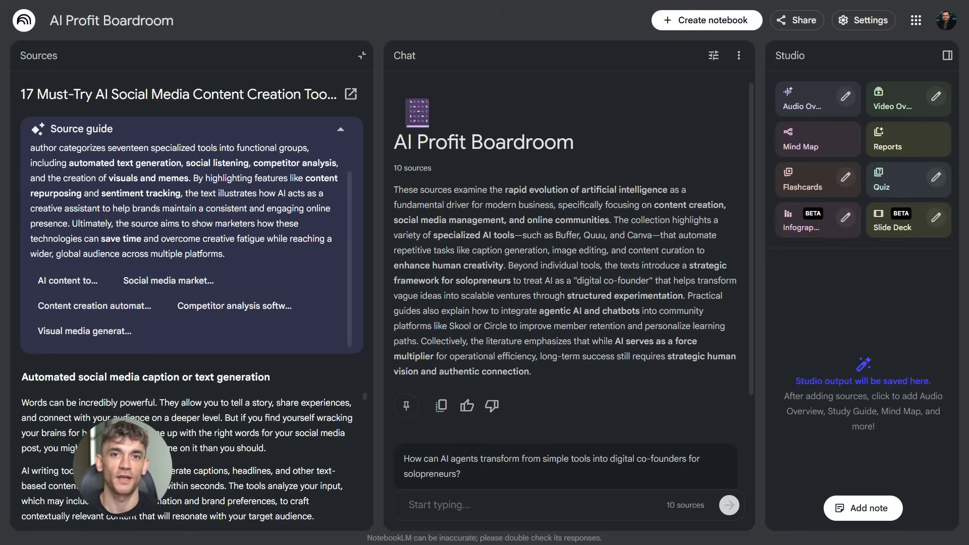
pyautogui.scroll(-8, 186, 446)
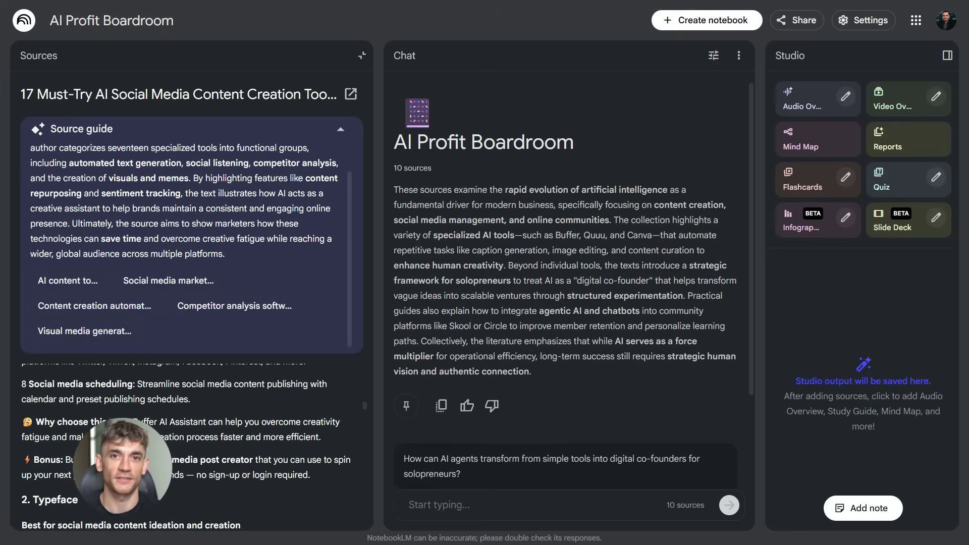
pyautogui.scroll(-8, 187, 446)
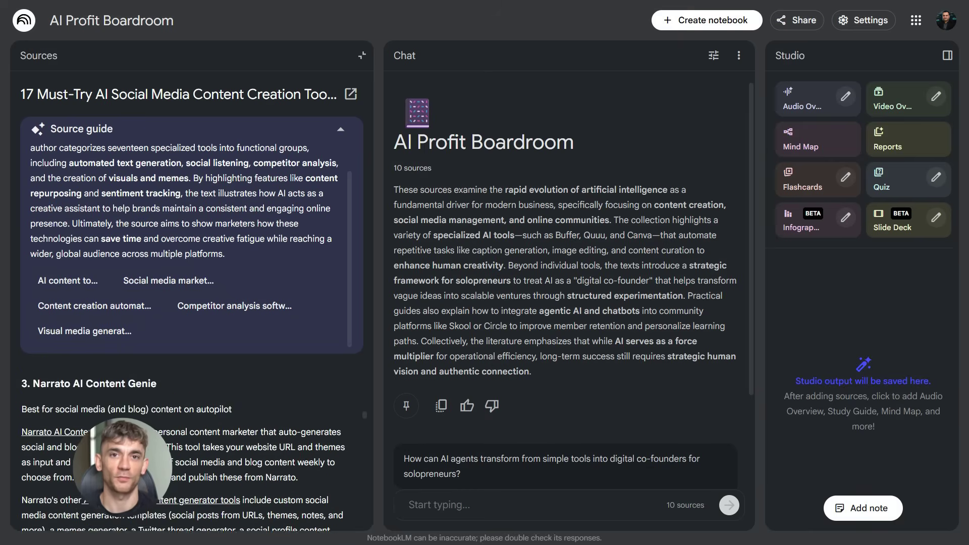
pyautogui.scroll(-4, 186, 445)
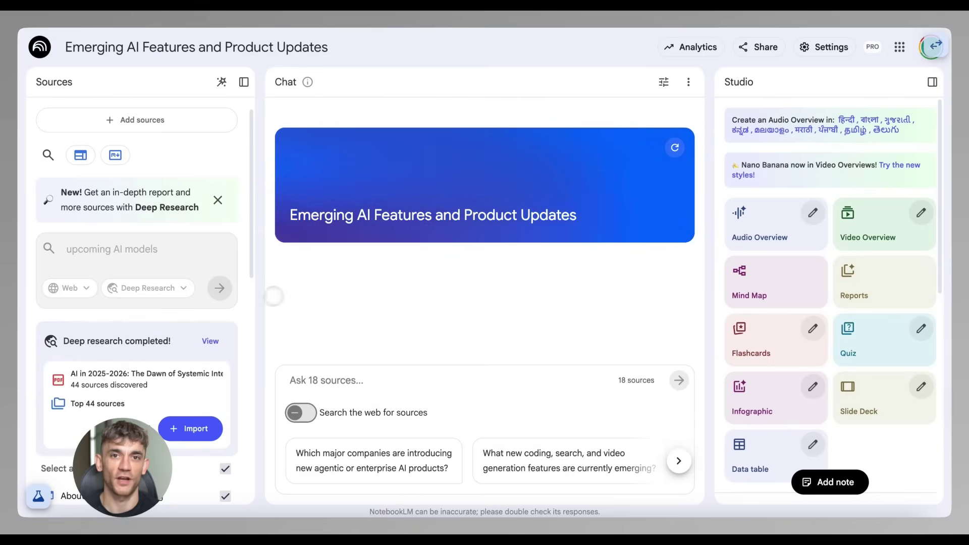
# Open the AI in 2025-2026 deep research report and scroll through its preview
pyautogui.click(210, 341)
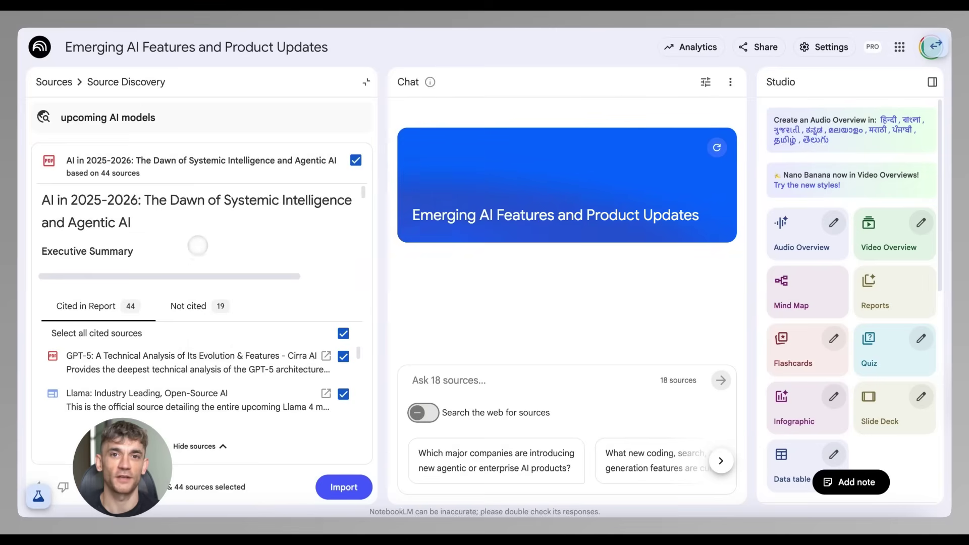
pyautogui.scroll(-1, 197, 246)
pyautogui.scroll(-15, 203, 258)
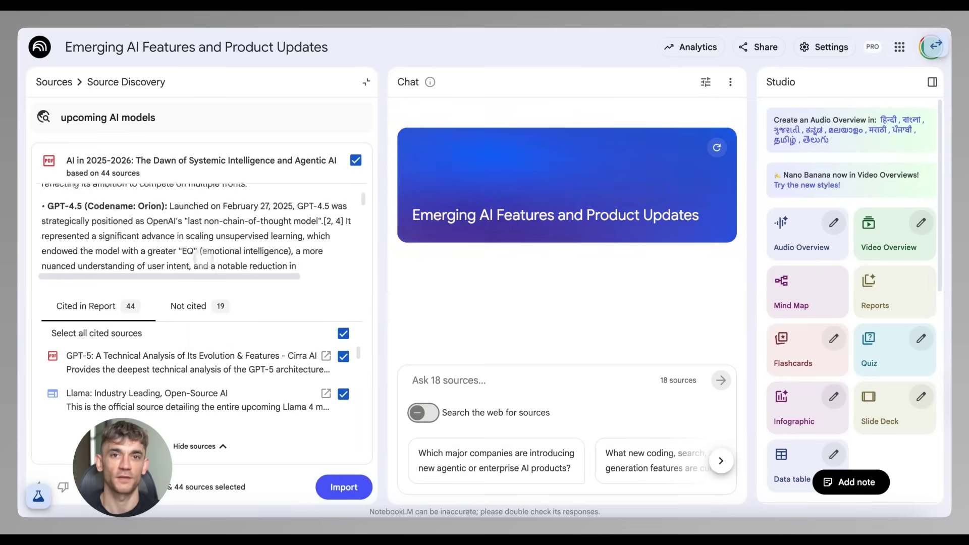
pyautogui.scroll(10, 203, 258)
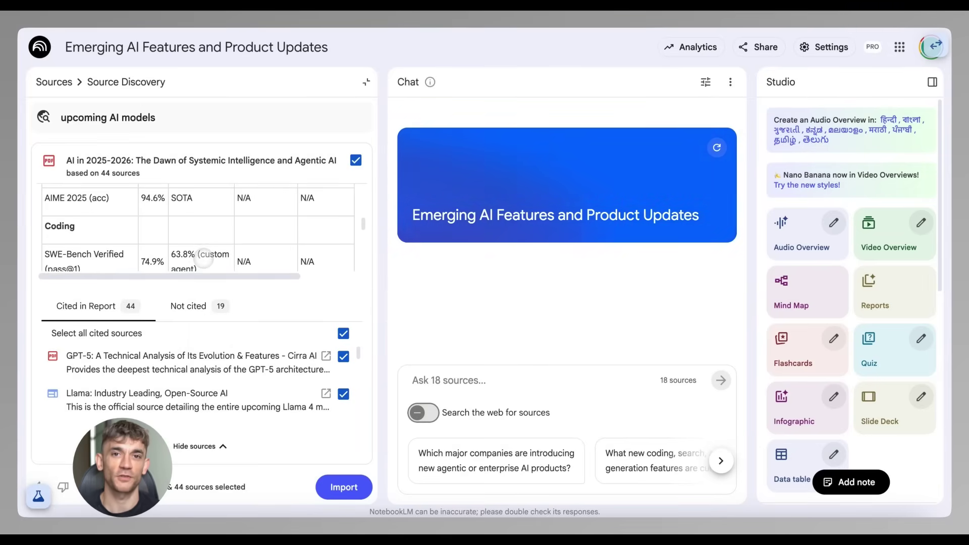
pyautogui.scroll(-1, 204, 258)
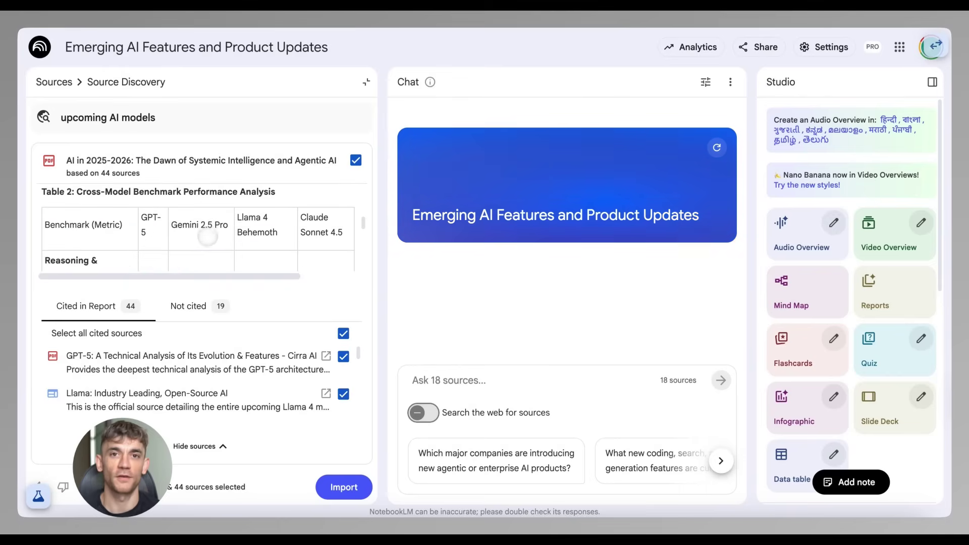
pyautogui.scroll(-20, 208, 236)
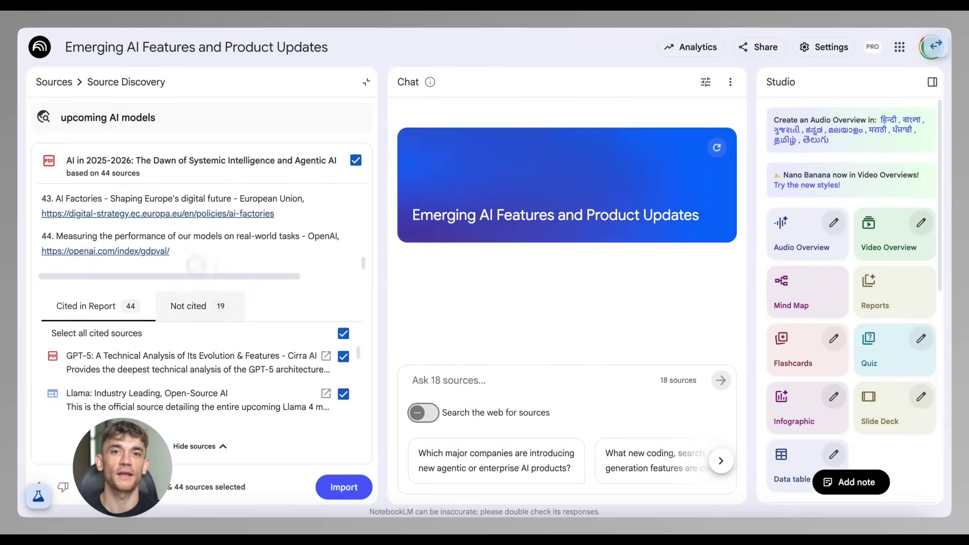
# Compare the Not cited and Cited in Report sources, then begin a query on latest quantum breakthroughs
pyautogui.click(189, 306)
pyautogui.click(83, 306)
pyautogui.scroll(-5, 146, 389)
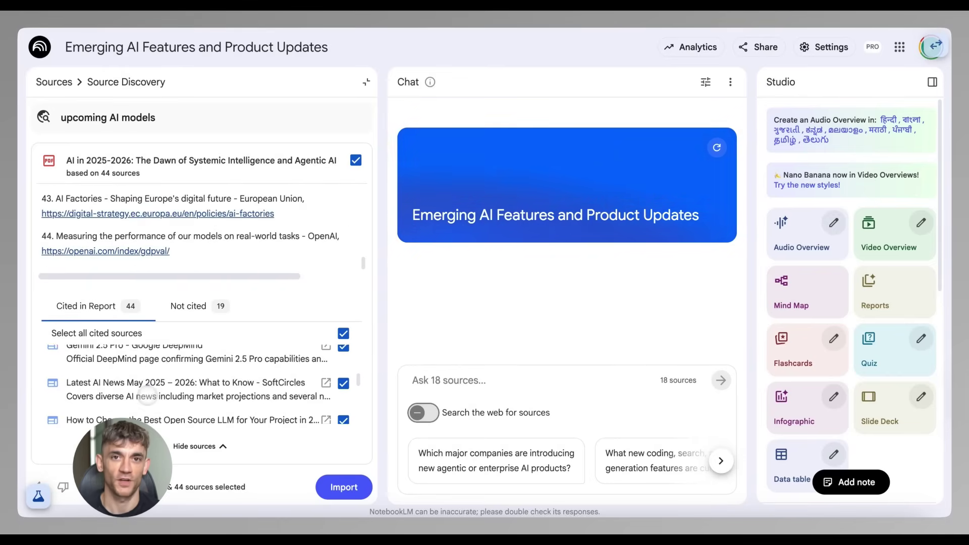
pyautogui.scroll(-3, 146, 393)
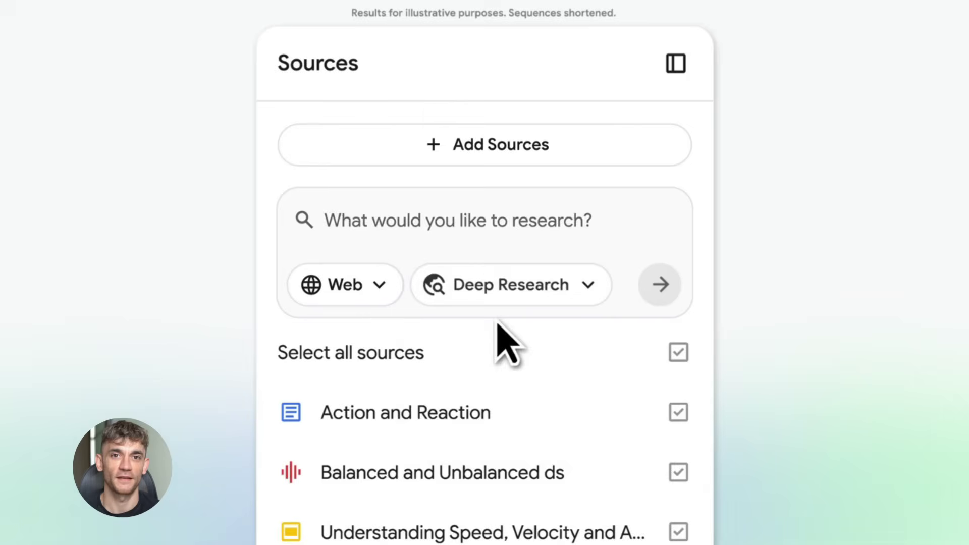
pyautogui.click(331, 223)
pyautogui.write('Latest brleakthroughs in qua')
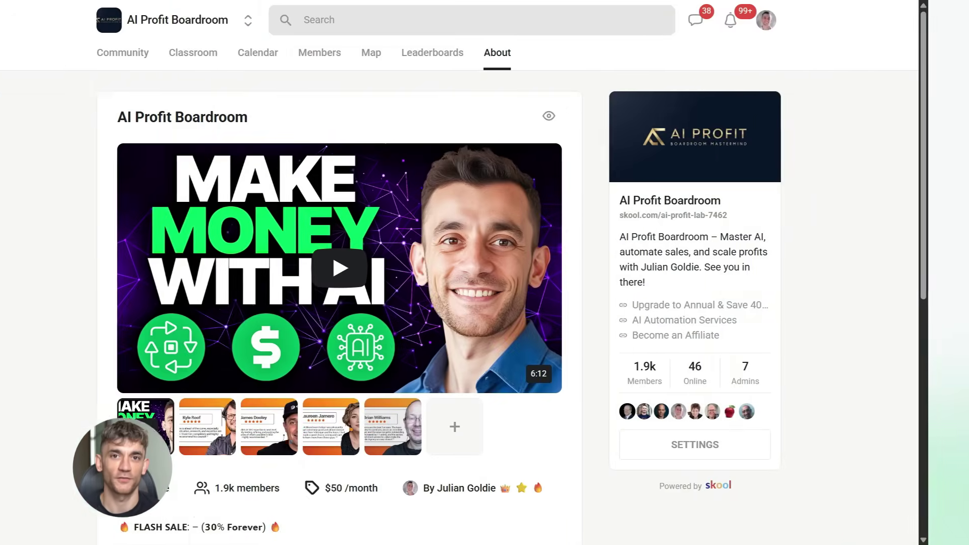
# Browse the AI Profit Boardroom About page and view the first testimonial image
pyautogui.scroll(-1, 485, 292)
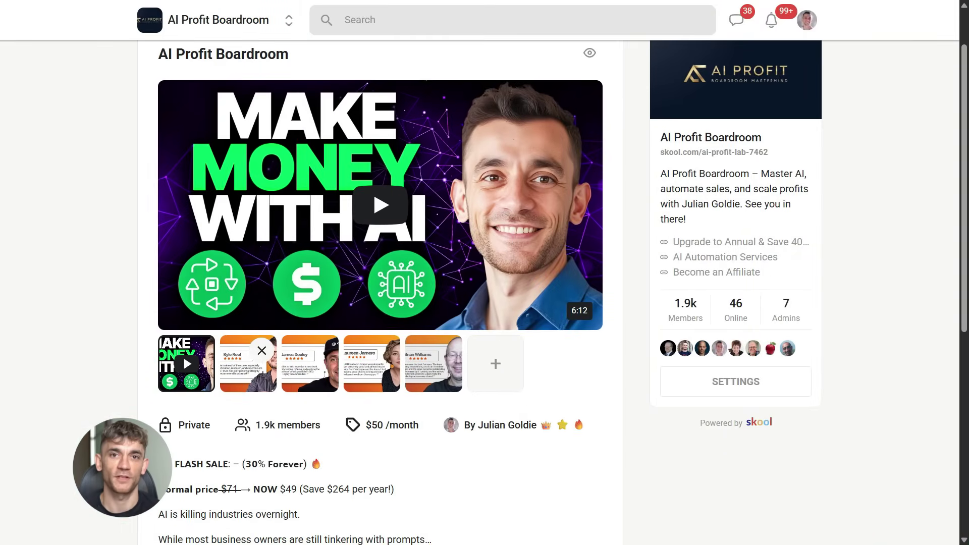
pyautogui.click(245, 371)
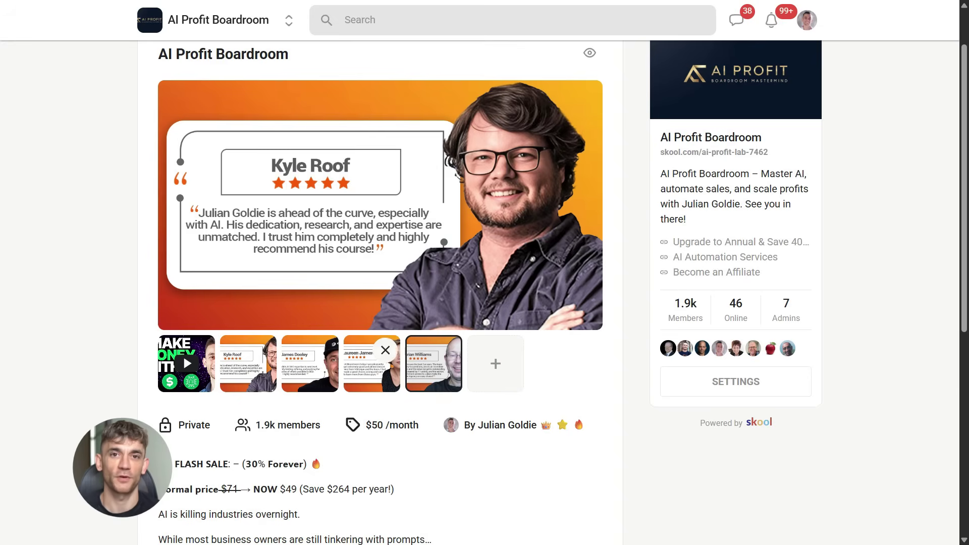
pyautogui.scroll(-6, 379, 293)
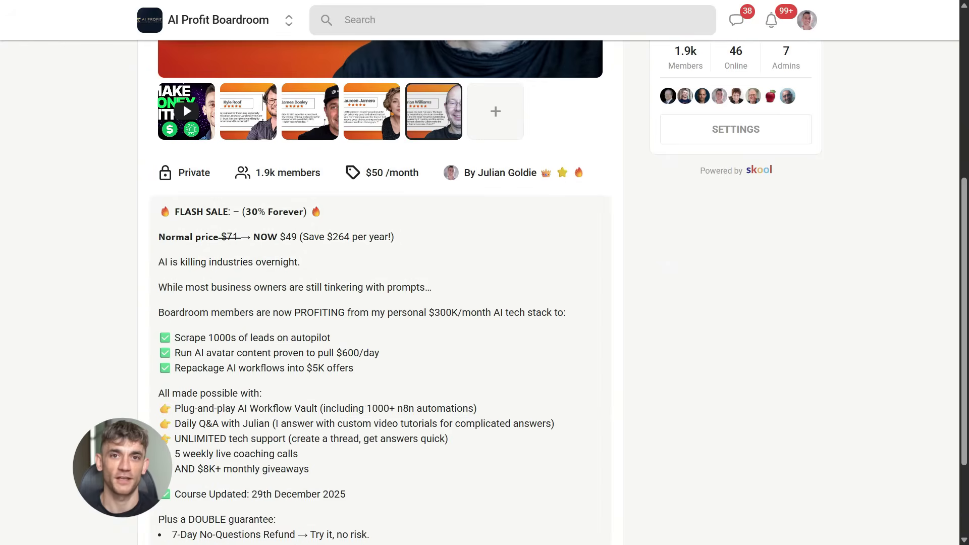
pyautogui.scroll(7, 379, 293)
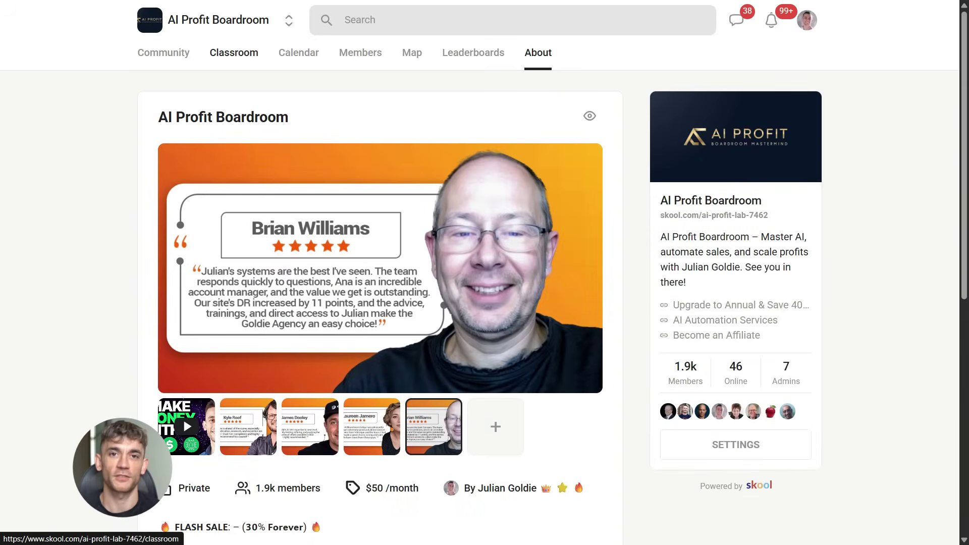
# Open the AI Profit Boardroom Classroom and scroll through its course grid
pyautogui.click(233, 53)
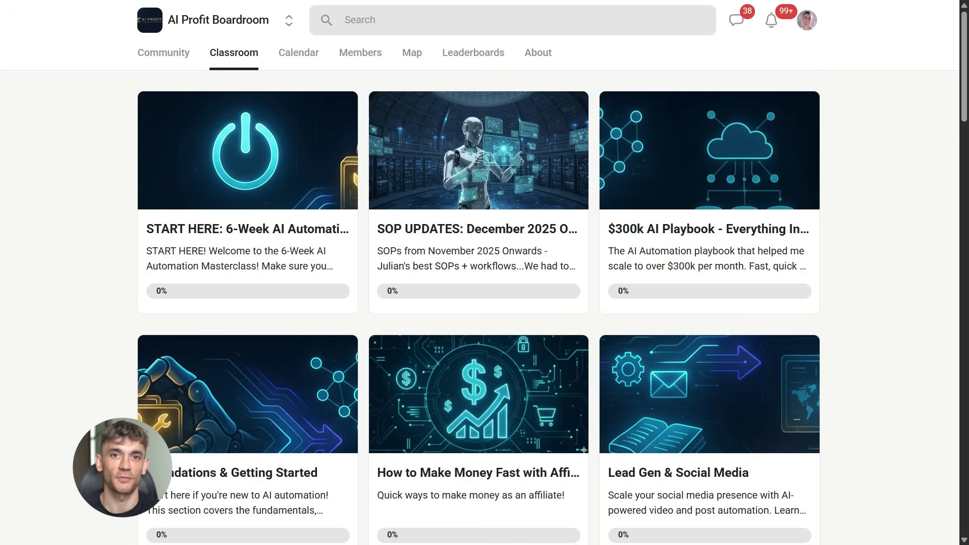
pyautogui.scroll(-10, 480, 293)
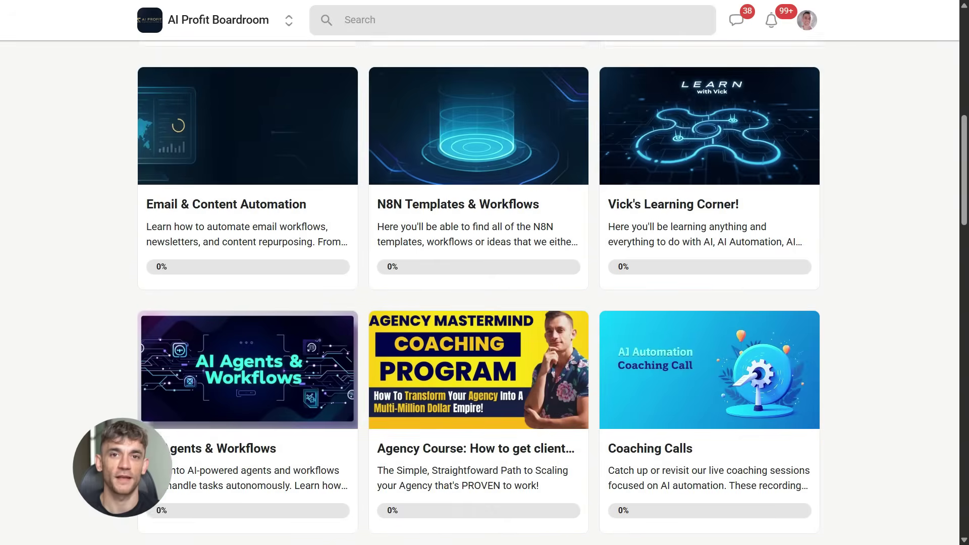
pyautogui.scroll(-6, 479, 293)
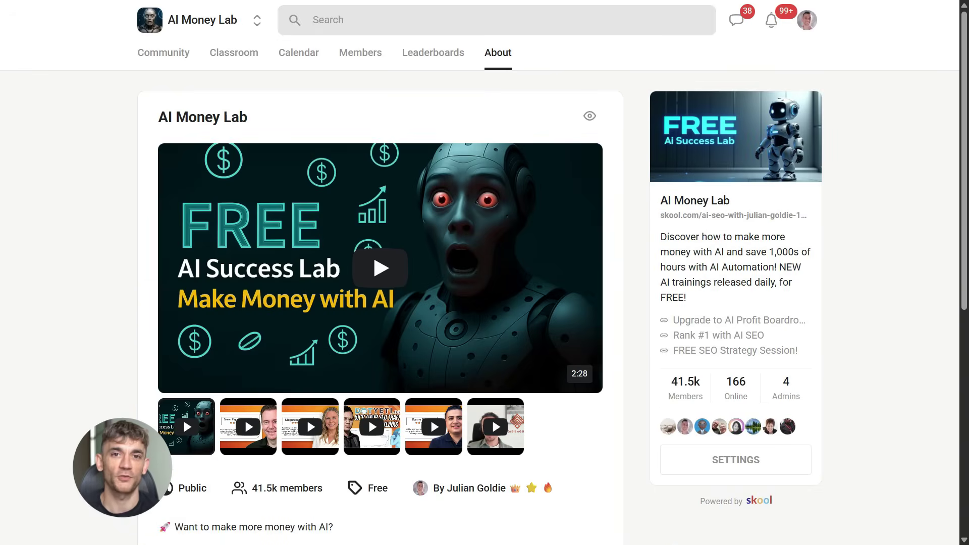
# Scroll the AI Money Lab About page, then open its Classroom and scroll to the last course
pyautogui.scroll(-3, 480, 292)
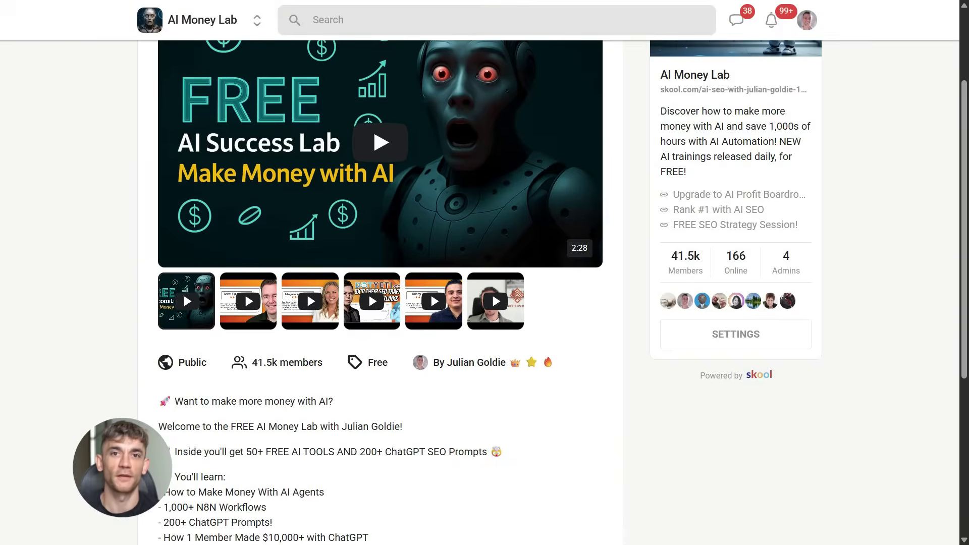
pyautogui.scroll(-5, 378, 292)
pyautogui.scroll(8, 379, 293)
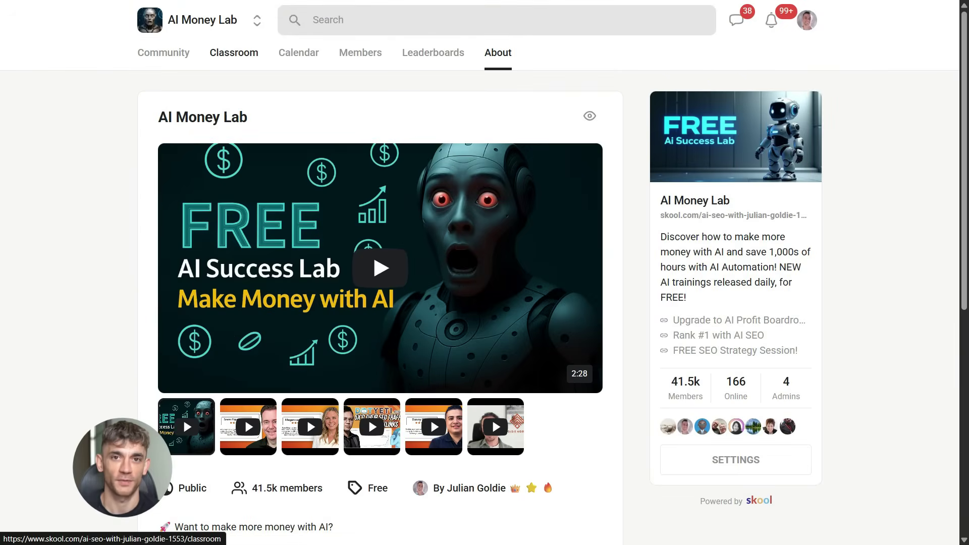
pyautogui.click(234, 53)
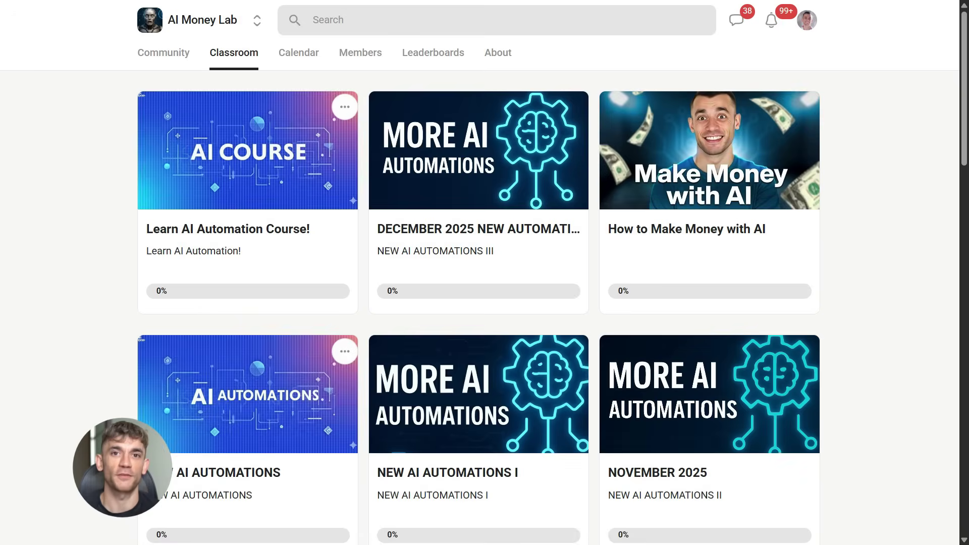
pyautogui.scroll(-10, 485, 293)
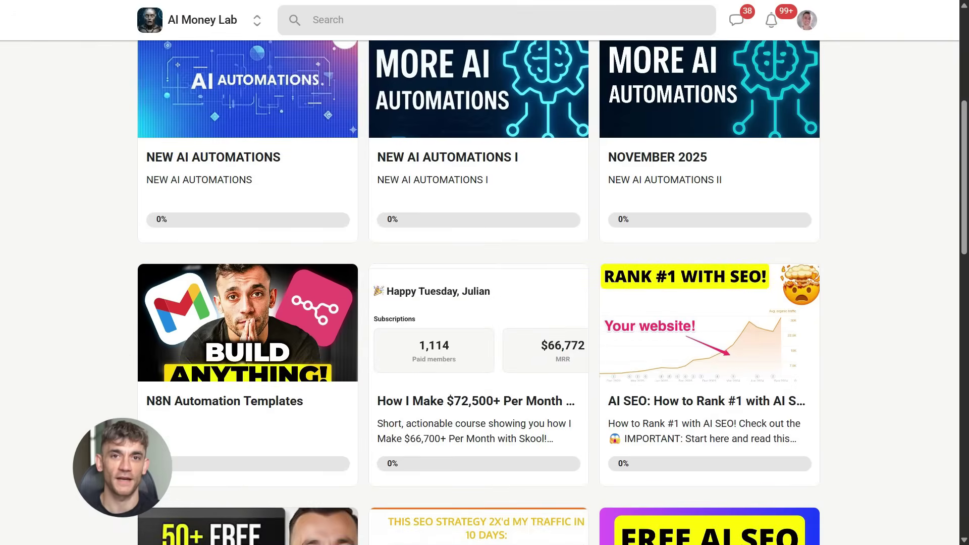
pyautogui.scroll(-10, 243, 486)
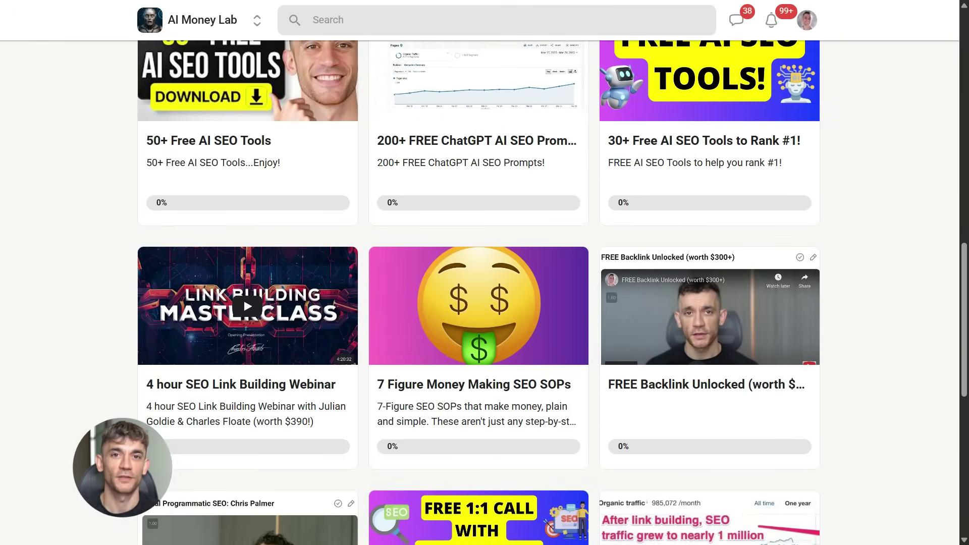
pyautogui.scroll(-3, 485, 293)
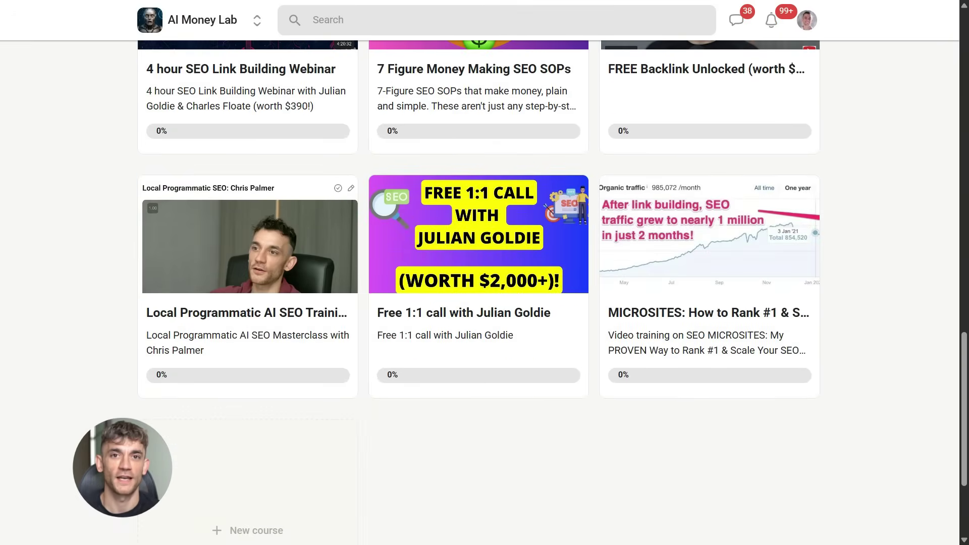